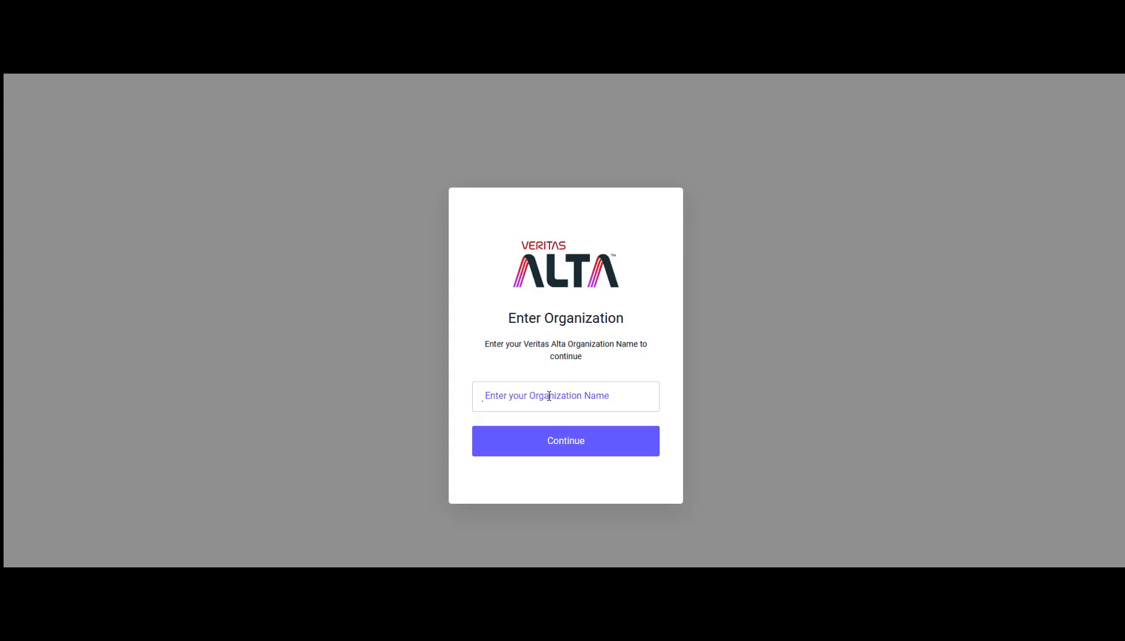
Sign in with the organization name and search the help for 'registration of netbackup'
click(549, 397)
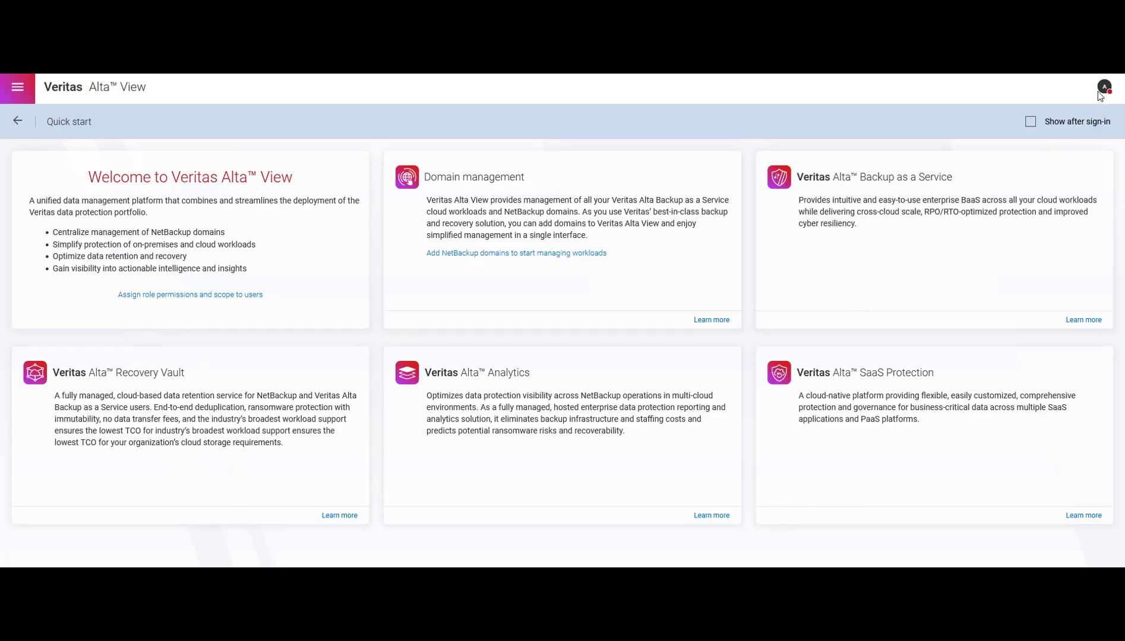
click(1103, 89)
click(948, 155)
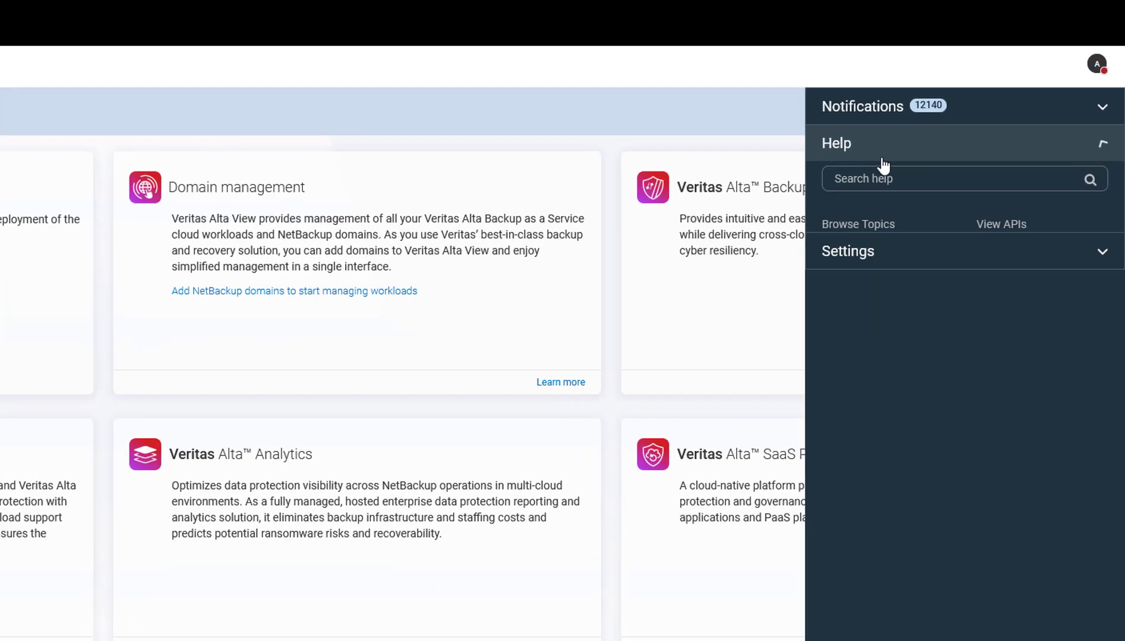
click(890, 183)
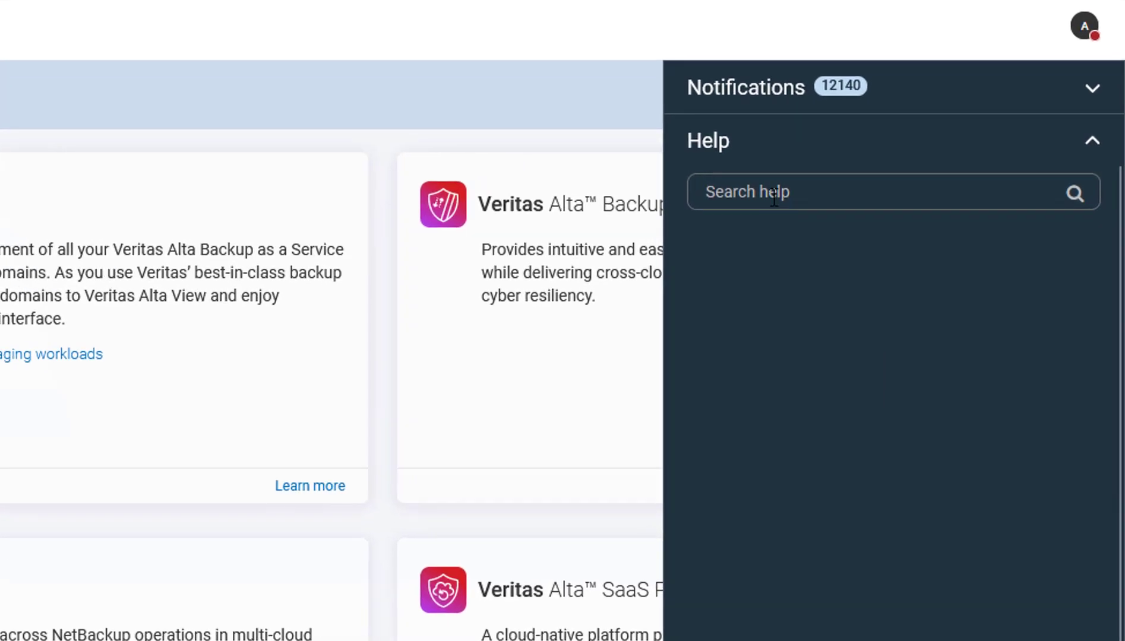
text(re)
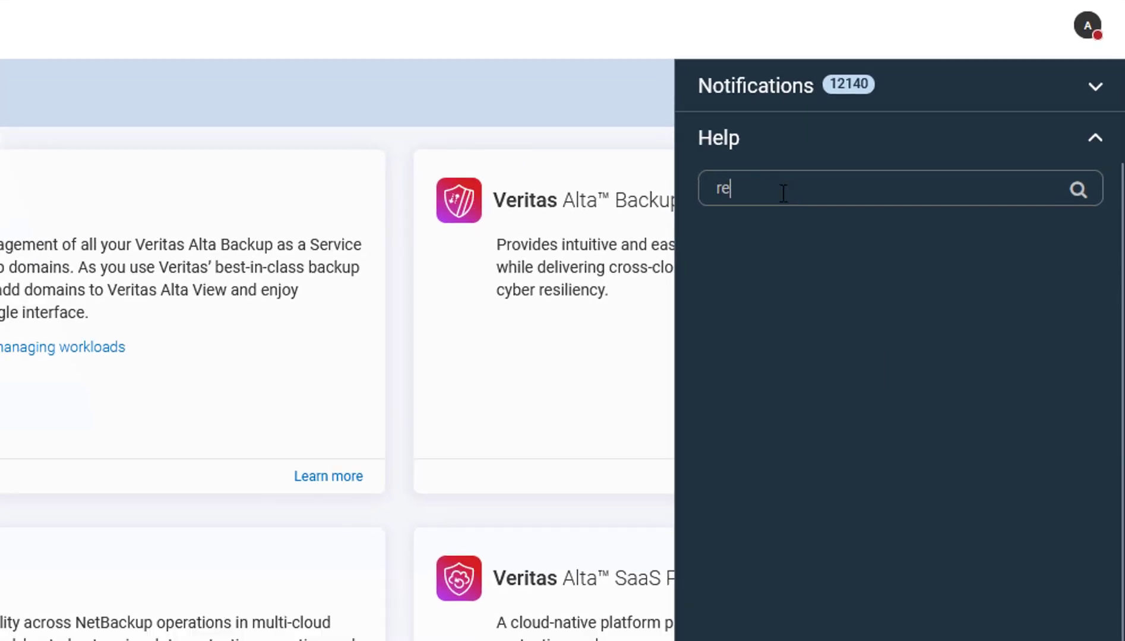
text(gistratio)
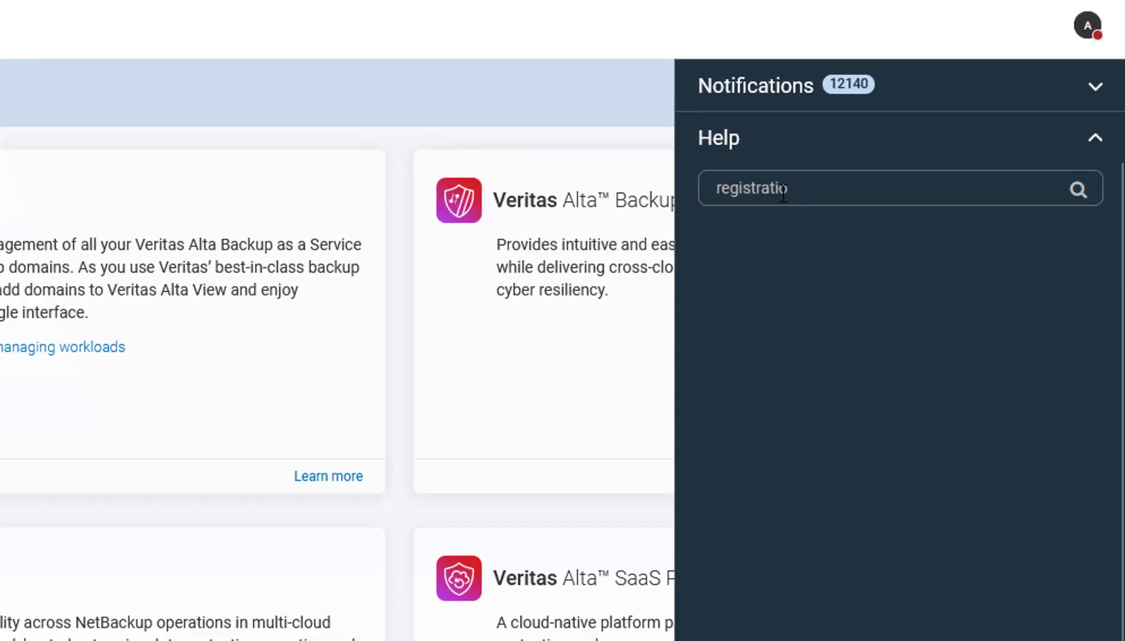
text(n of netbackup 9.1)
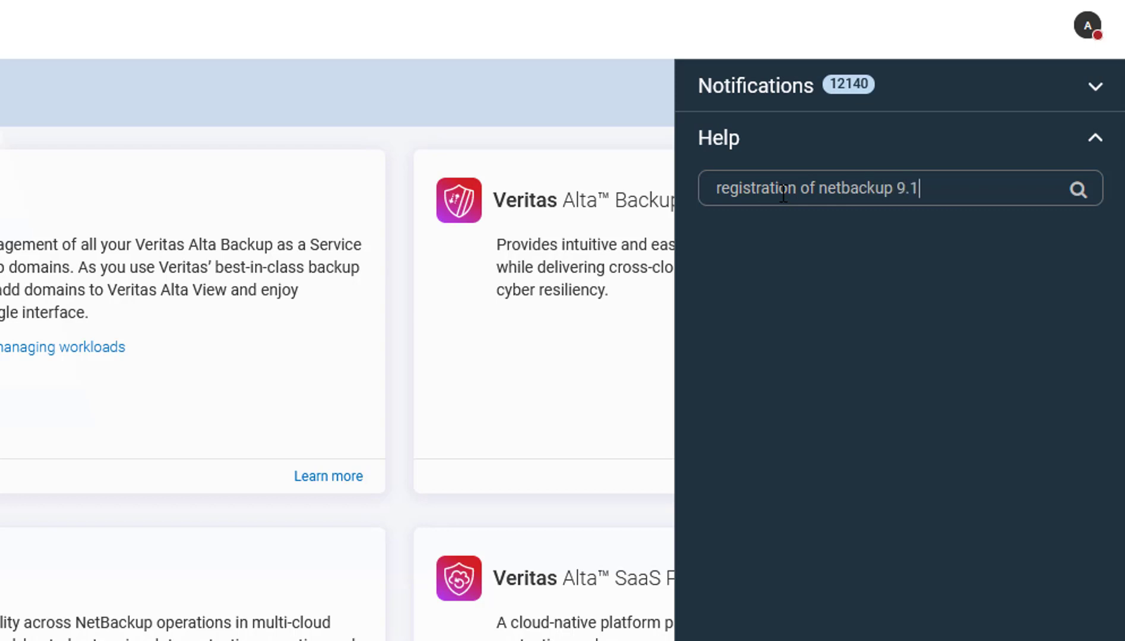
key(Return)
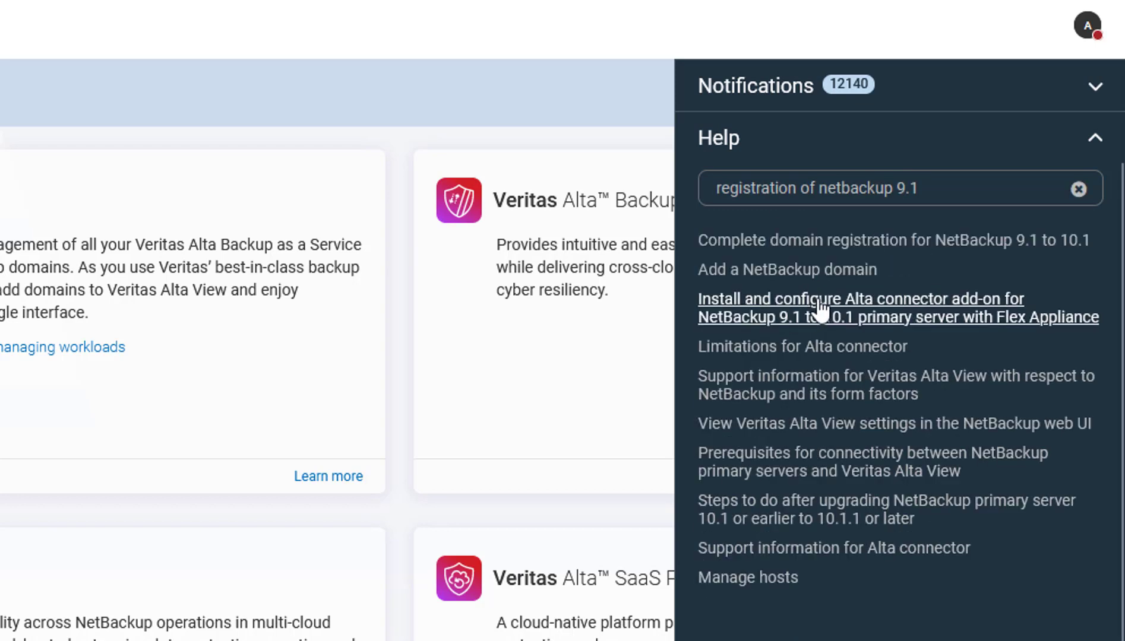
Open the 'Complete domain registration for NetBackup 9.1 to 10.1' article and scroll to its connectivity prerequisites reference
click(822, 245)
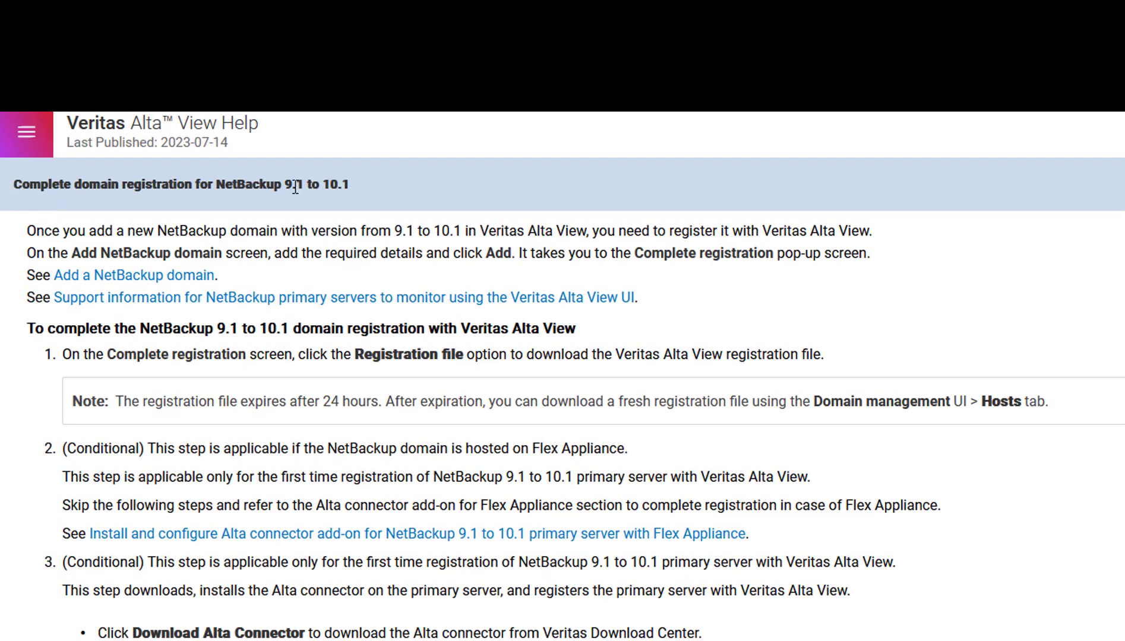
drag(13, 186, 373, 184)
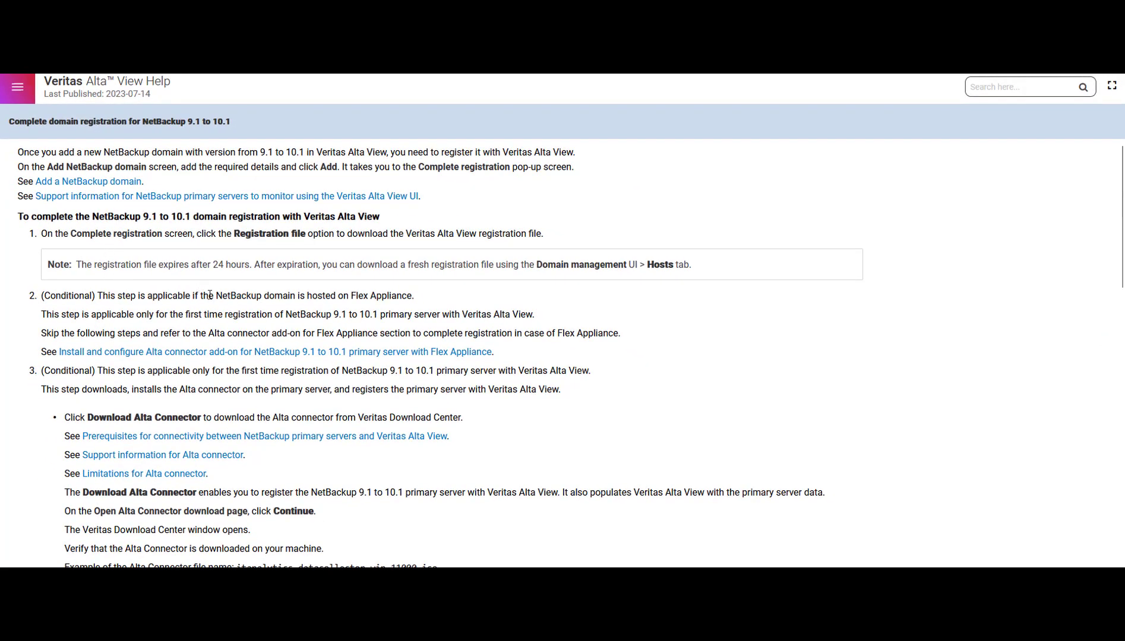
scroll(209, 296, down, 2)
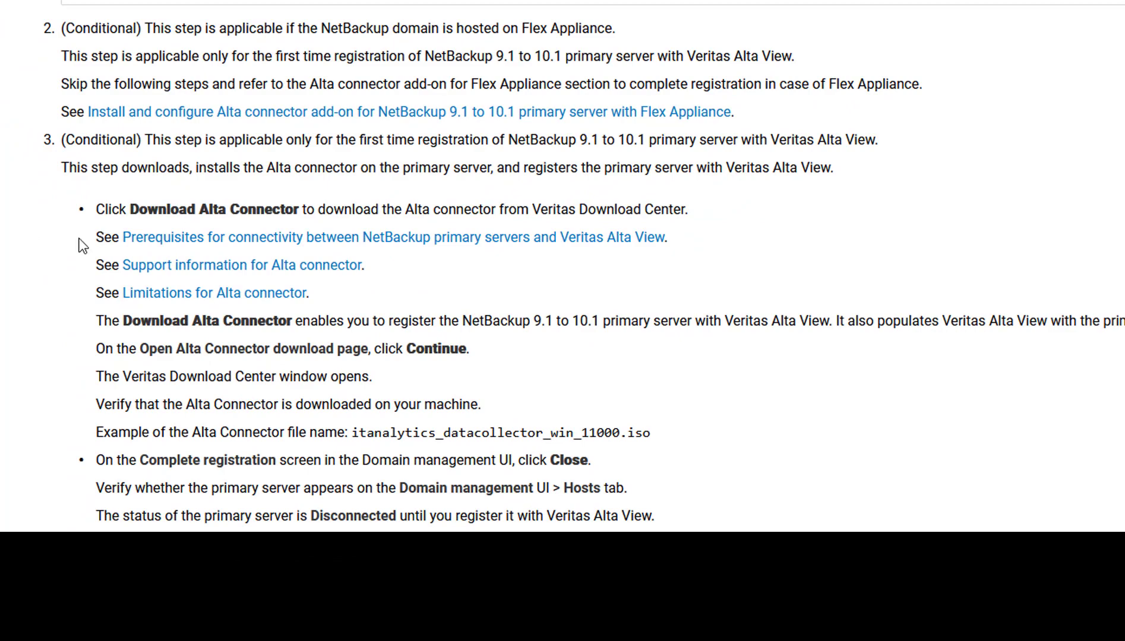
drag(96, 237, 720, 245)
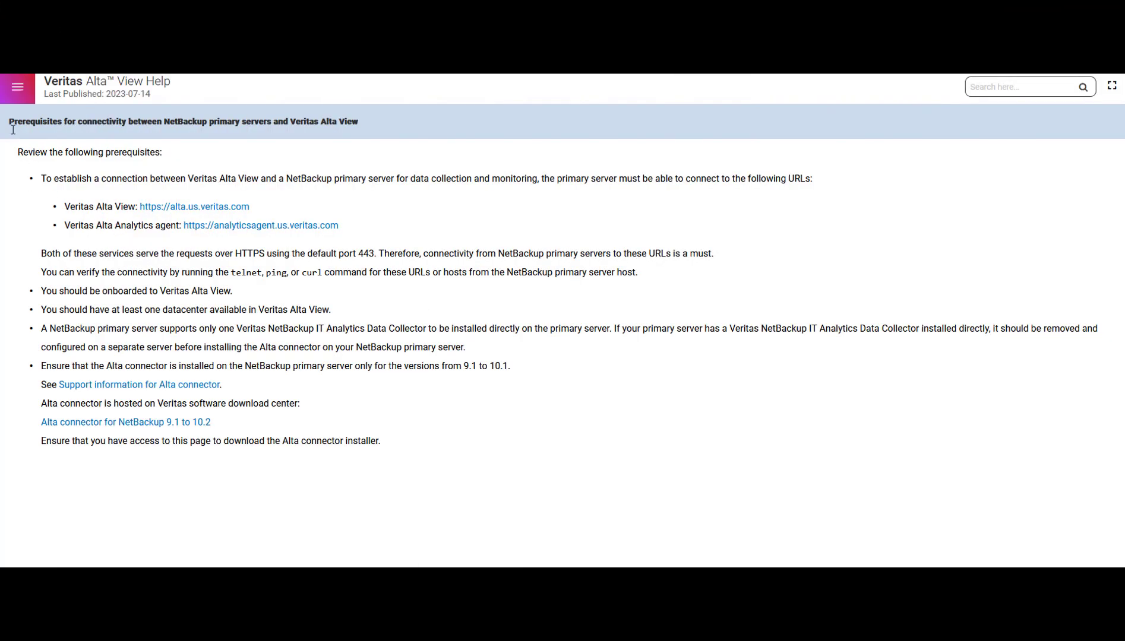
Highlight the Prerequisites heading, then the connection and onboarding requirements while reading them
drag(15, 132, 334, 131)
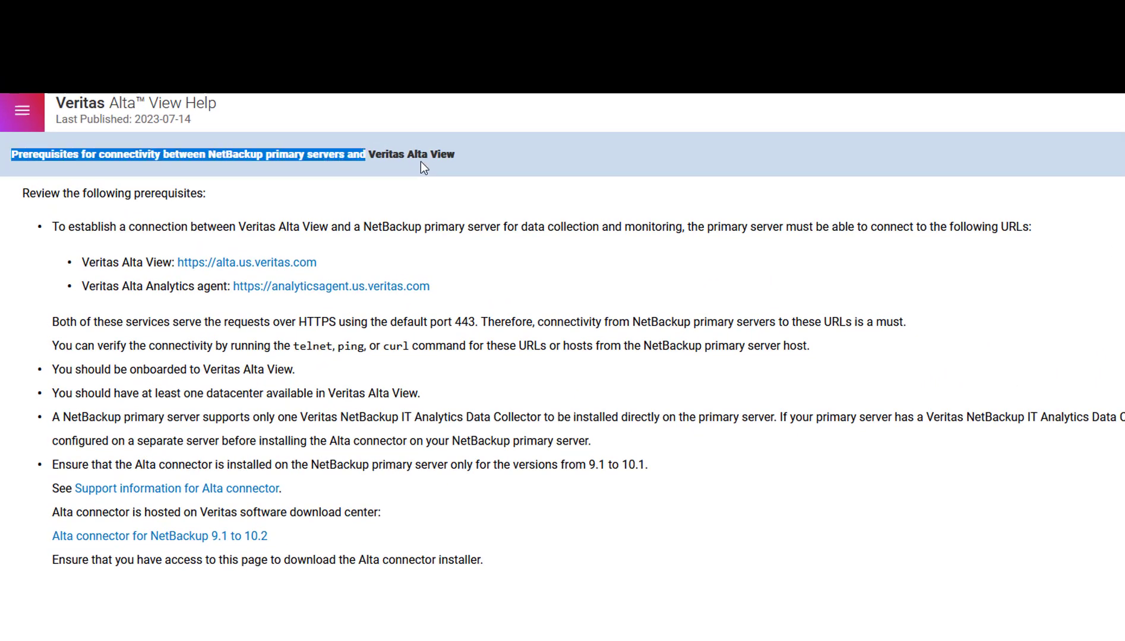
drag(420, 162, 458, 164)
click(458, 164)
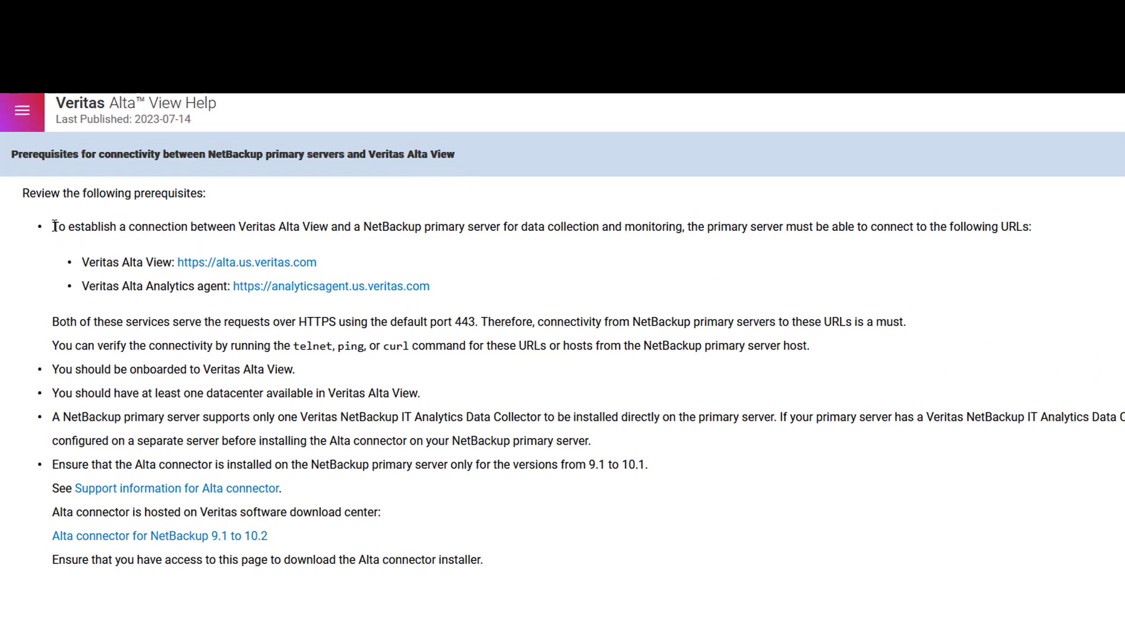
drag(53, 226, 500, 230)
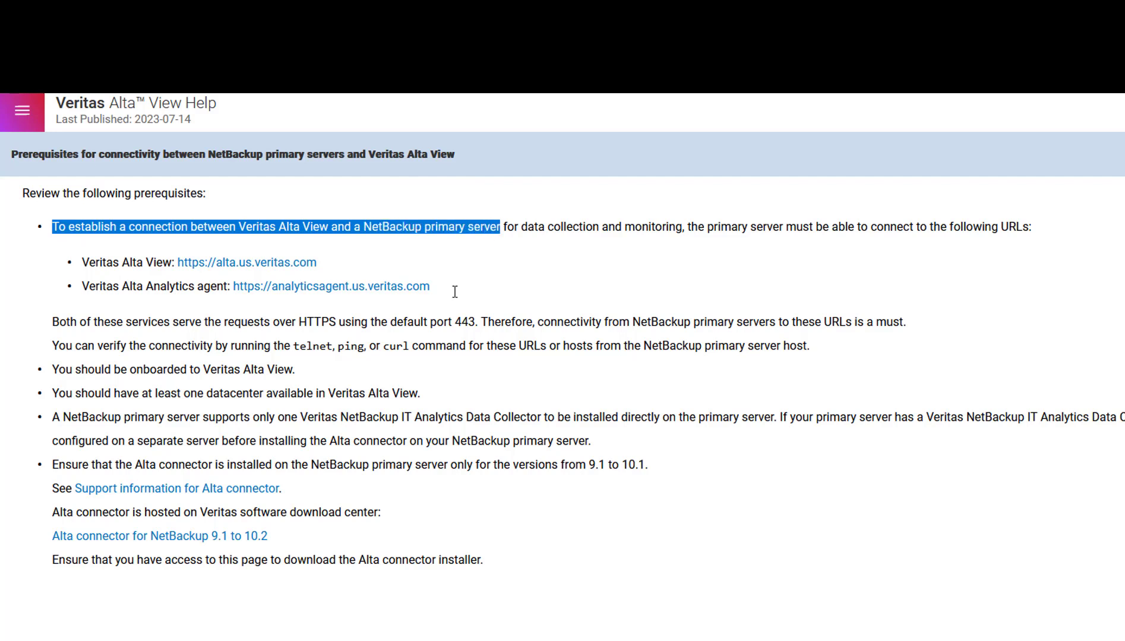
click(225, 368)
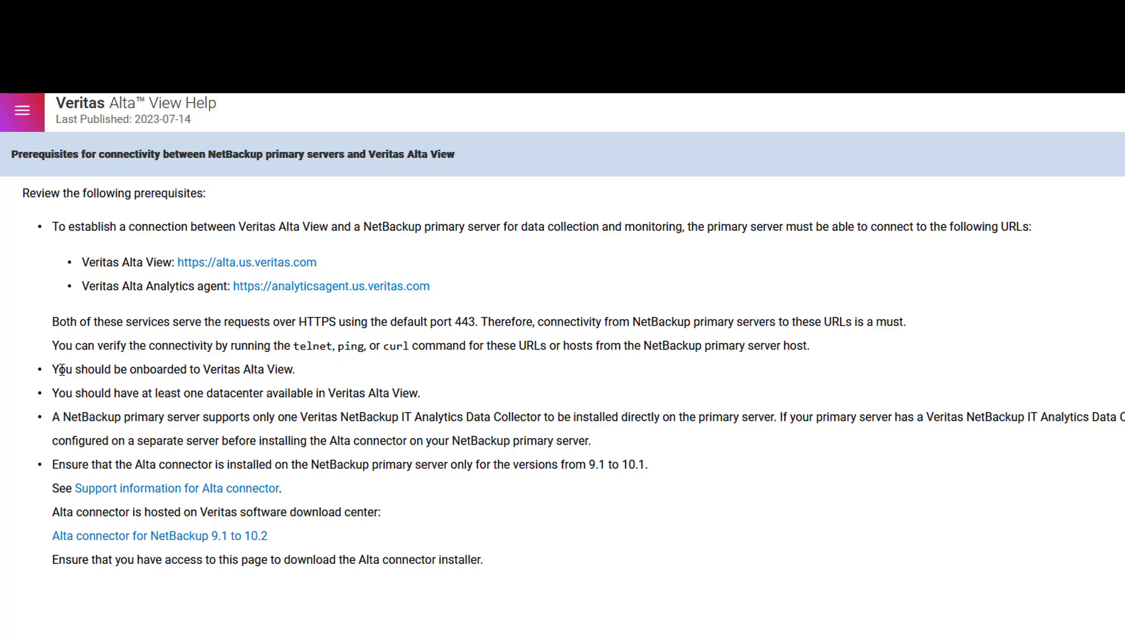
drag(114, 368, 52, 370)
click(70, 416)
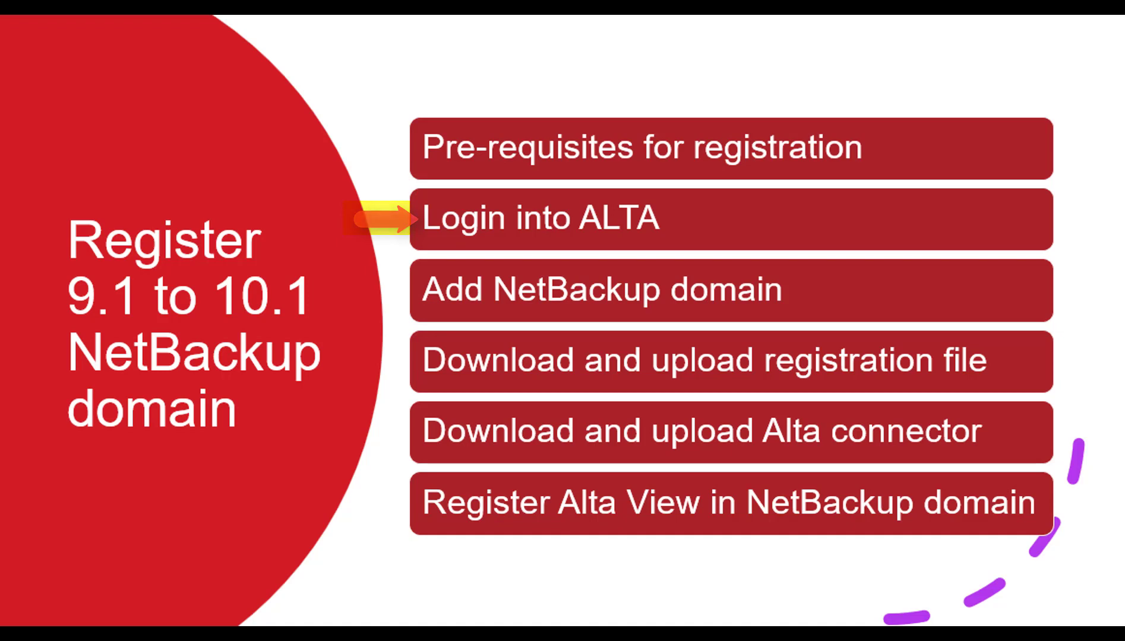
Leave the 'Register 9.1 to 10.1 NetBackup domain' outline slide for the Alta View window
click(598, 385)
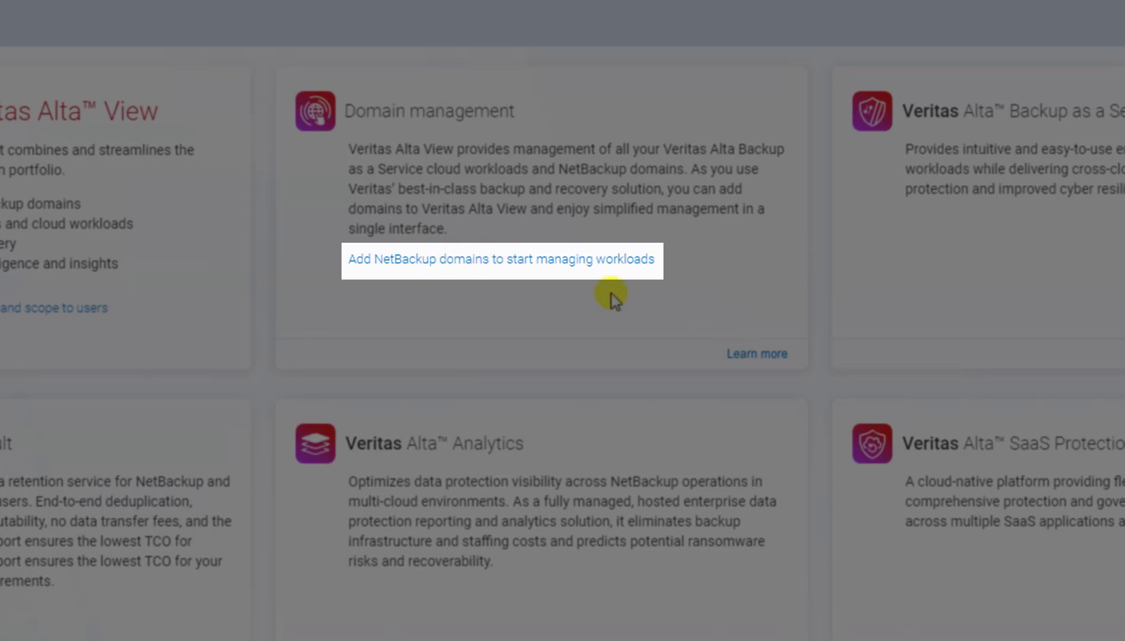
Add NetBackup domain altademo-m01.veritas.com.com as version 9.1 to 10.1 in Demo Datacenter
click(560, 266)
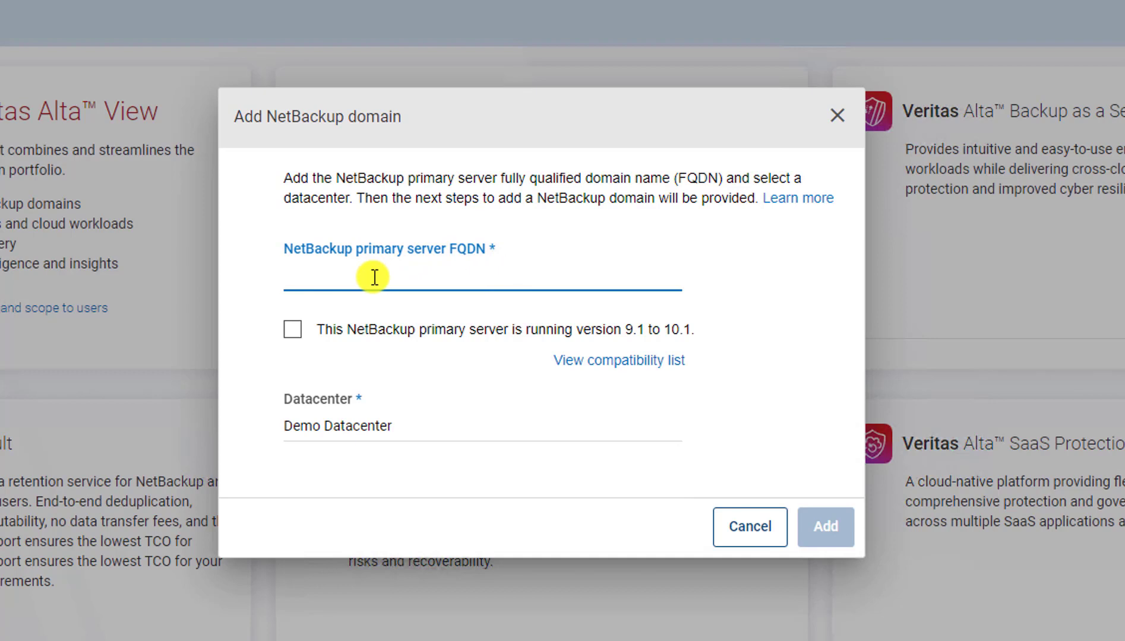
text(altademo)
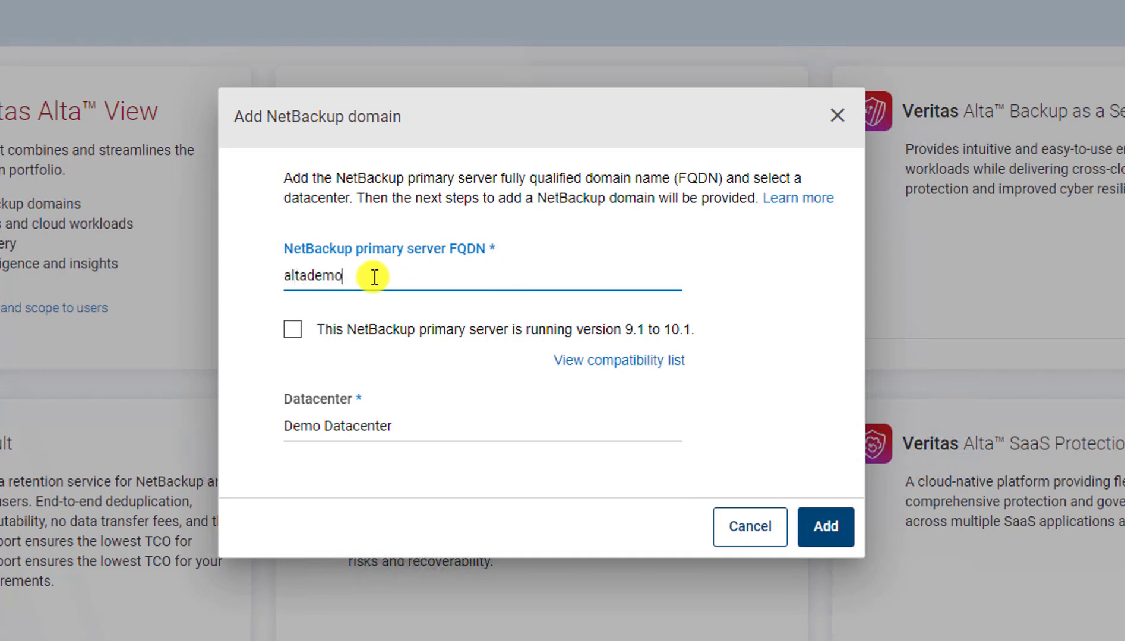
text(-)
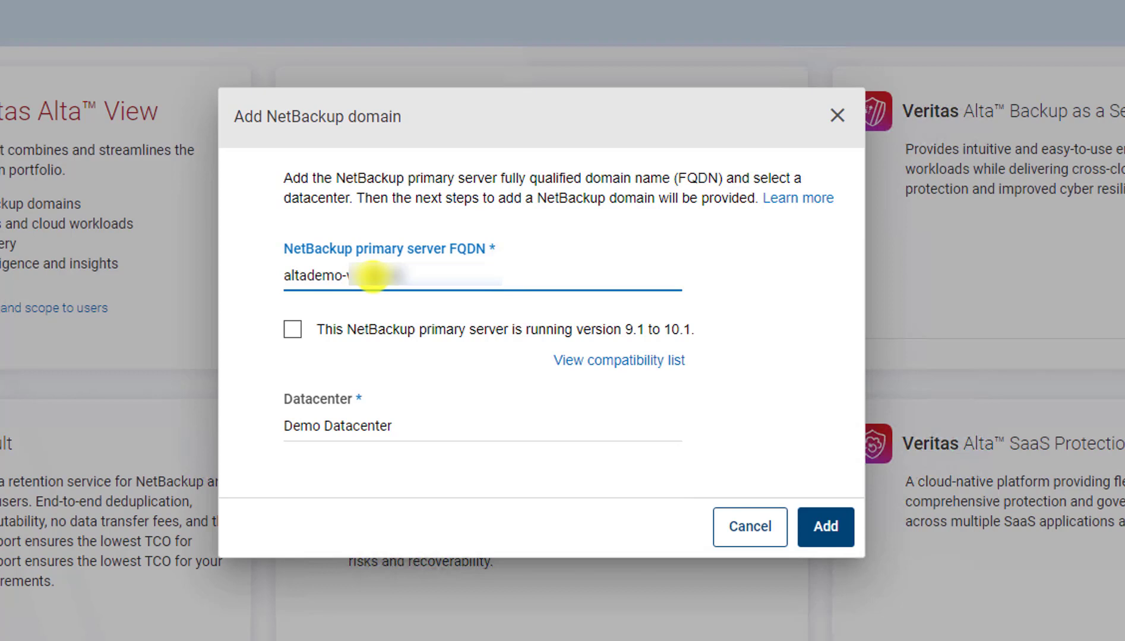
text(m01.veritas.com.com)
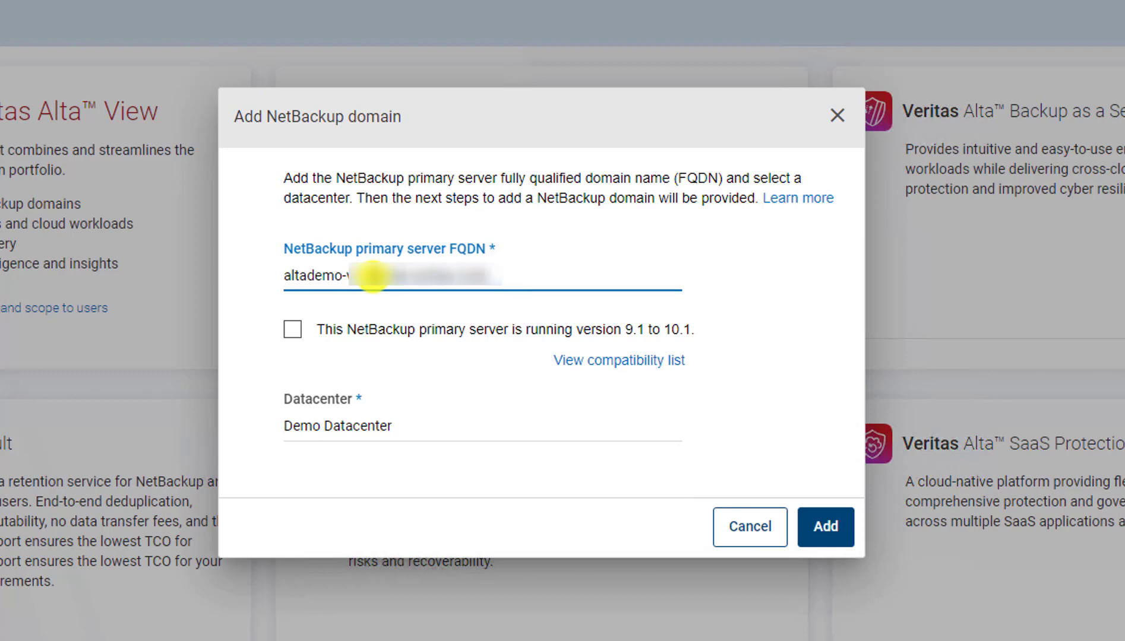
click(294, 334)
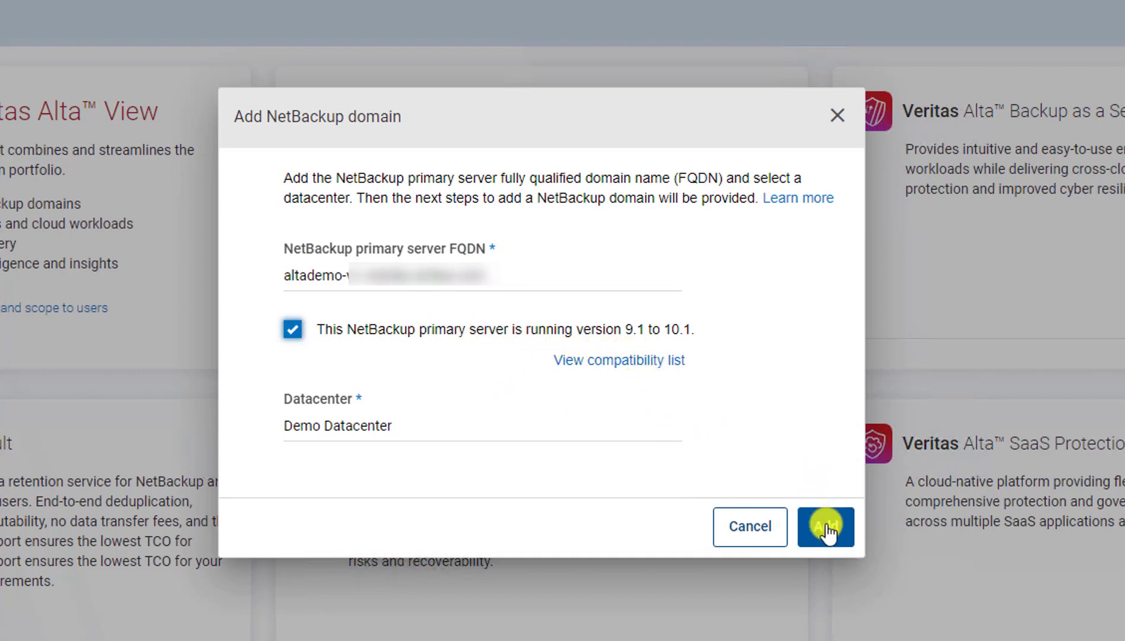
click(582, 432)
click(827, 527)
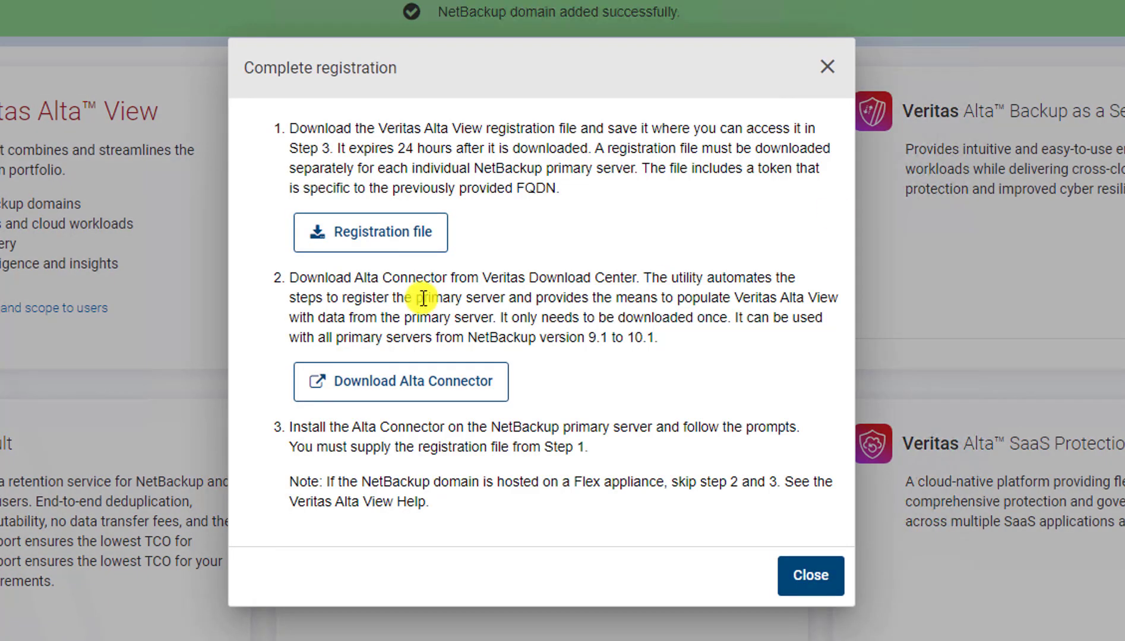
Download the registration file, then confirm opening the Alta Connector download page
click(414, 245)
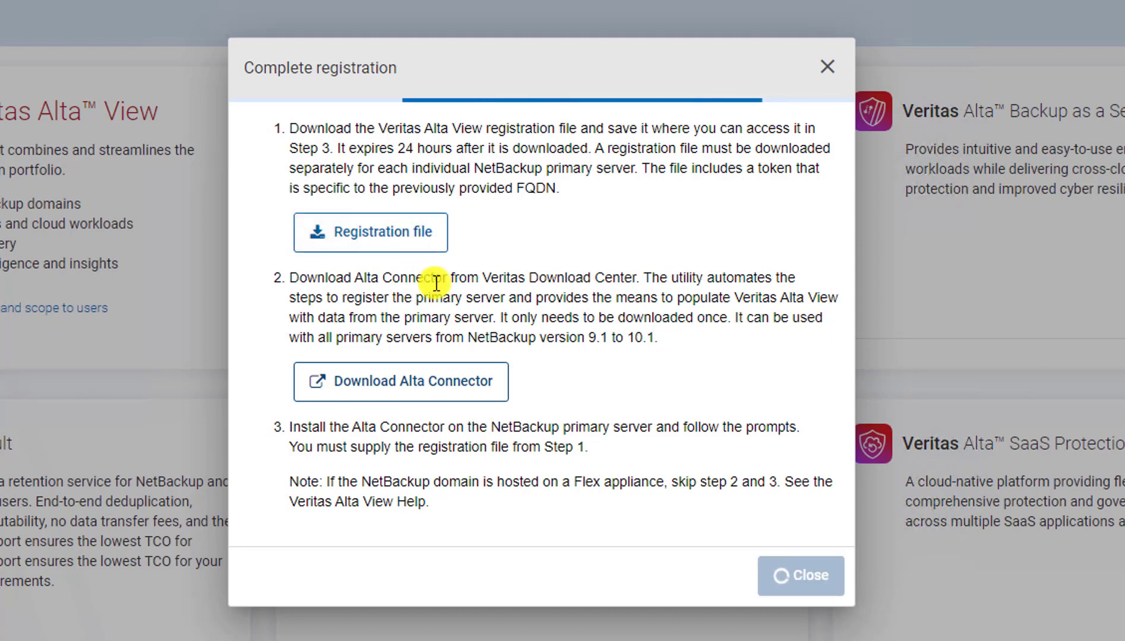
click(440, 392)
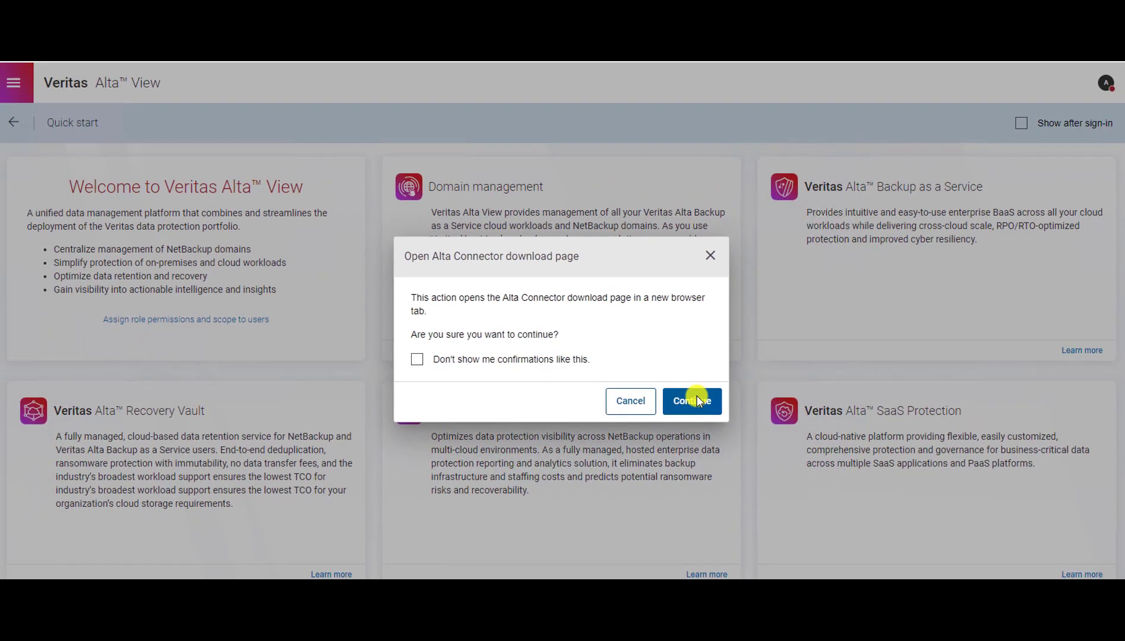
click(696, 401)
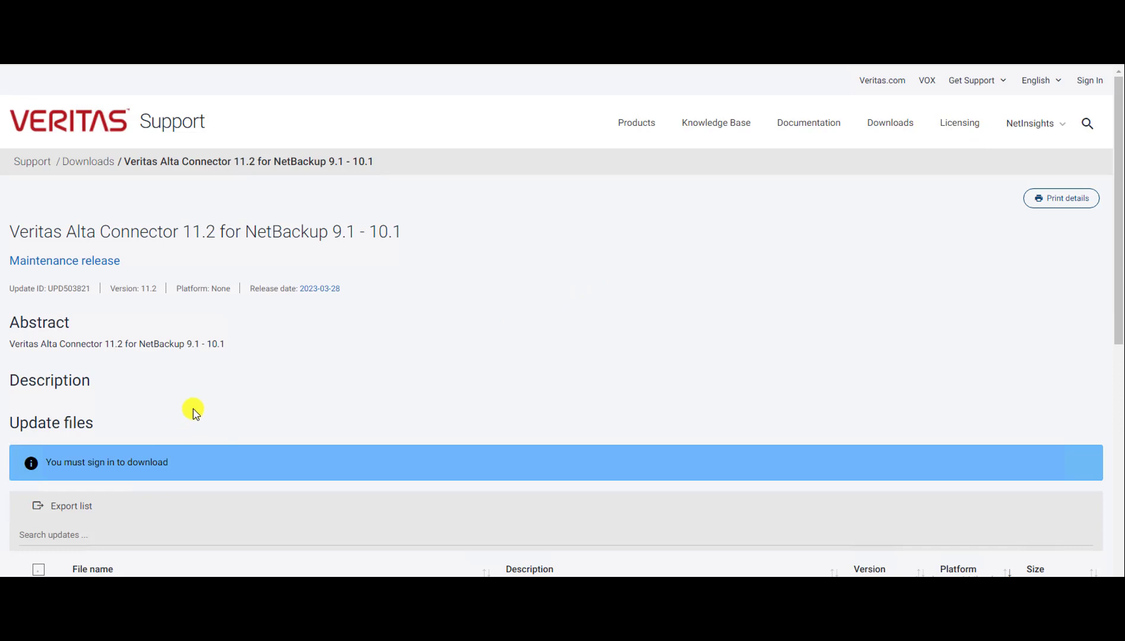
Open the itanalytics_datacollector_linux_11200.iso details under Update files and download it
scroll(194, 412, down, 5)
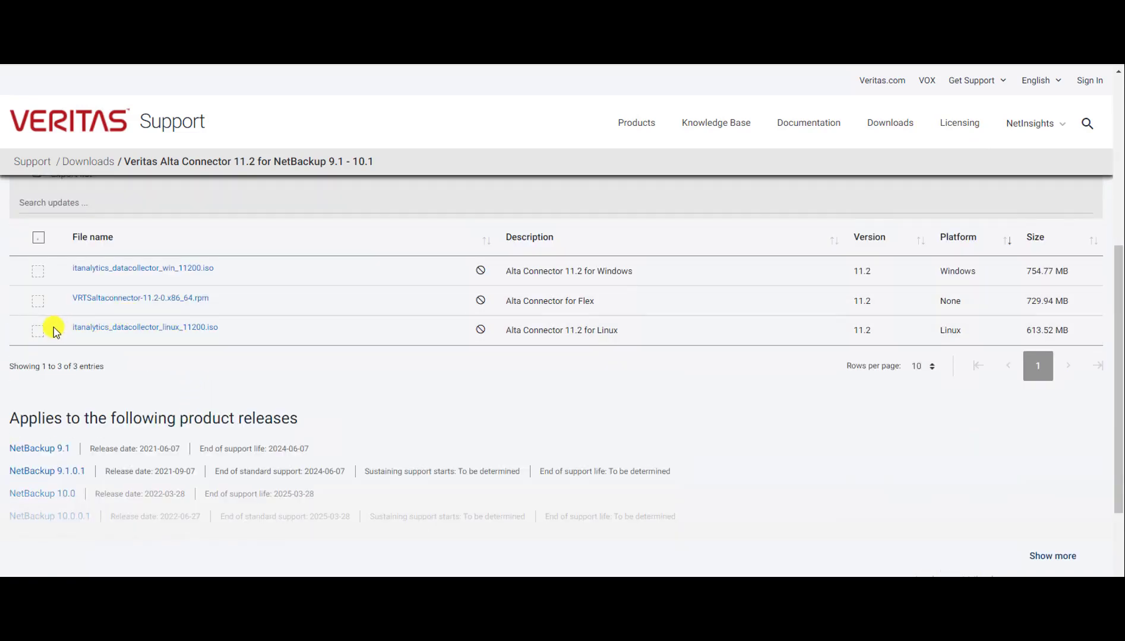
click(205, 333)
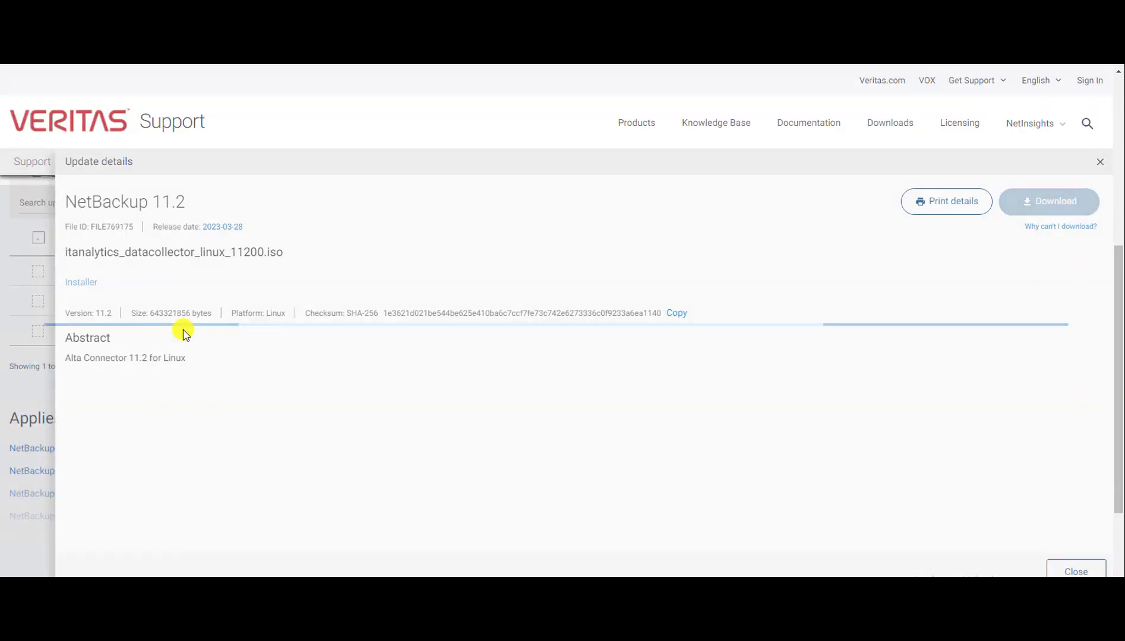
drag(65, 253, 290, 256)
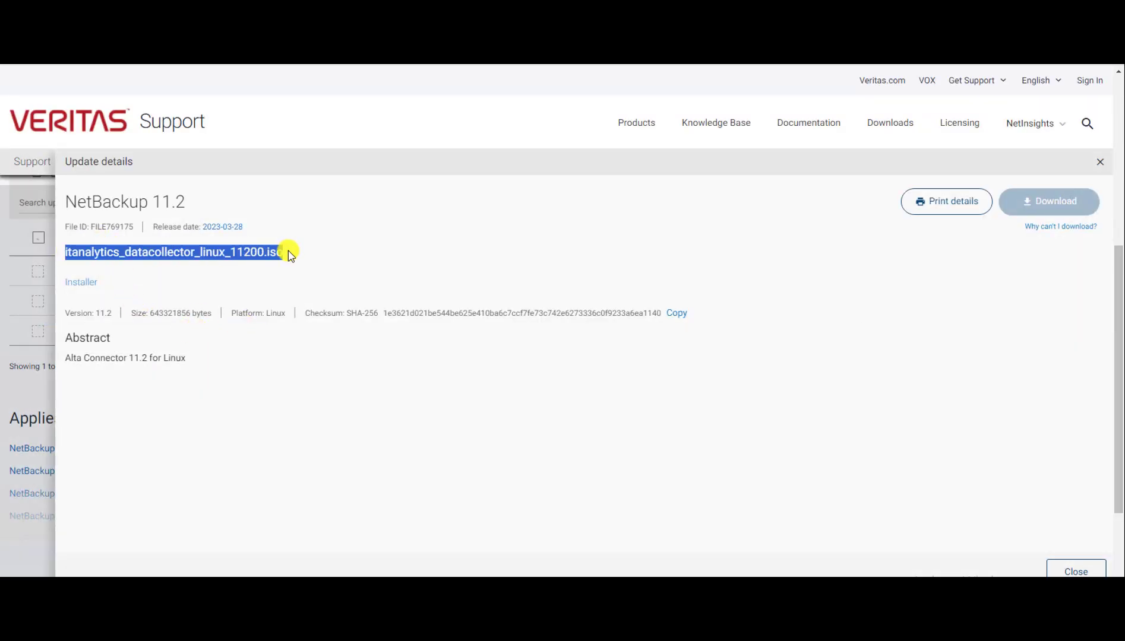
click(352, 259)
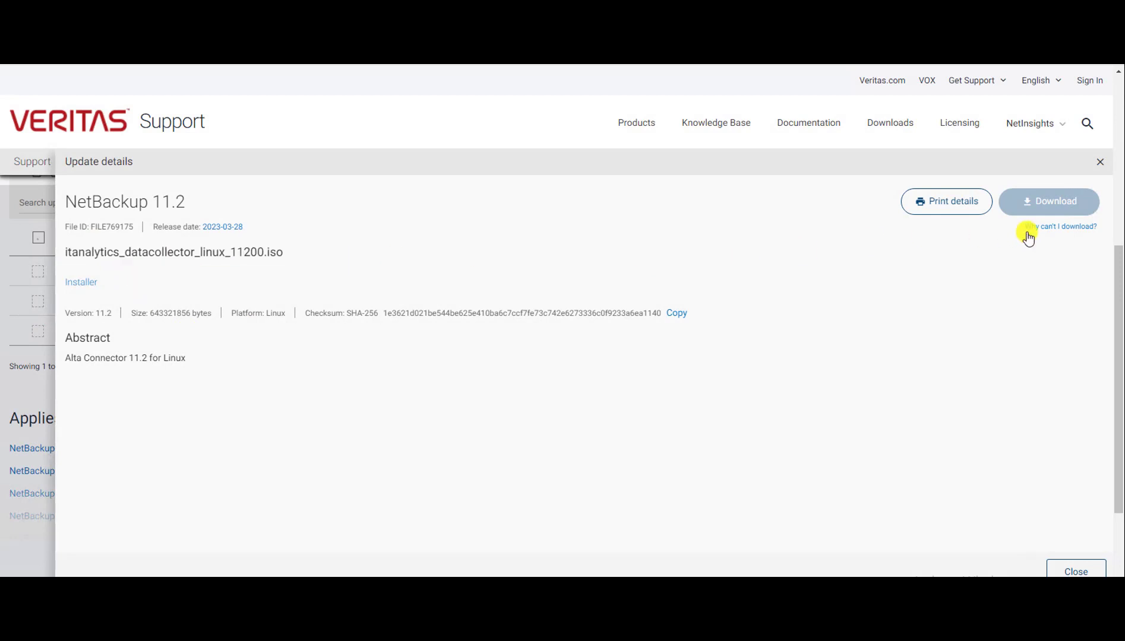
click(1043, 204)
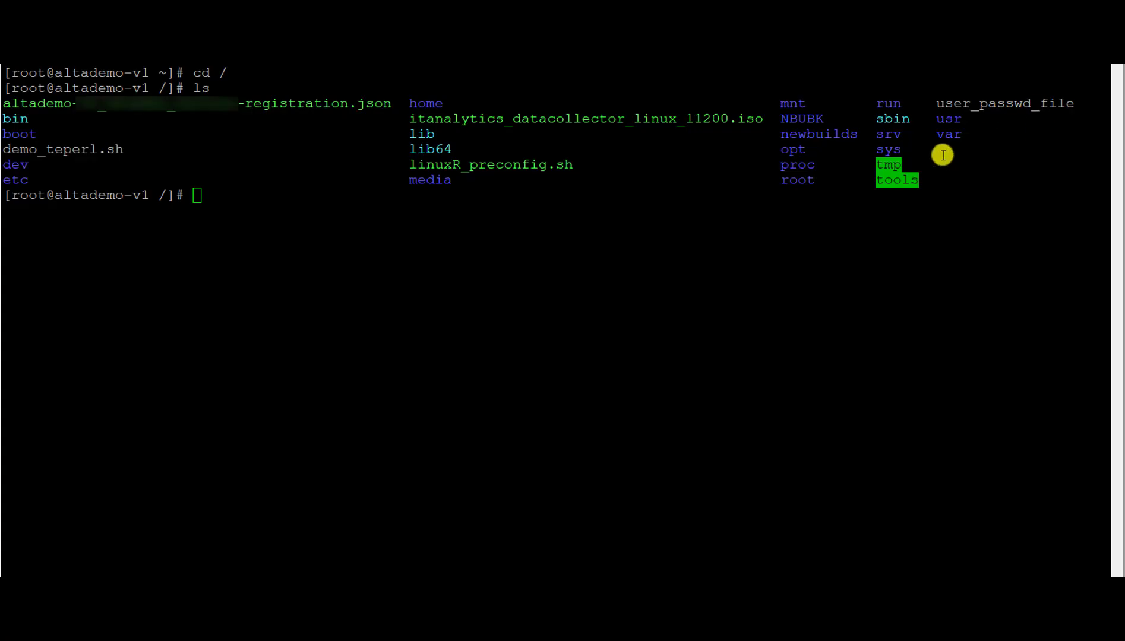
click(448, 218)
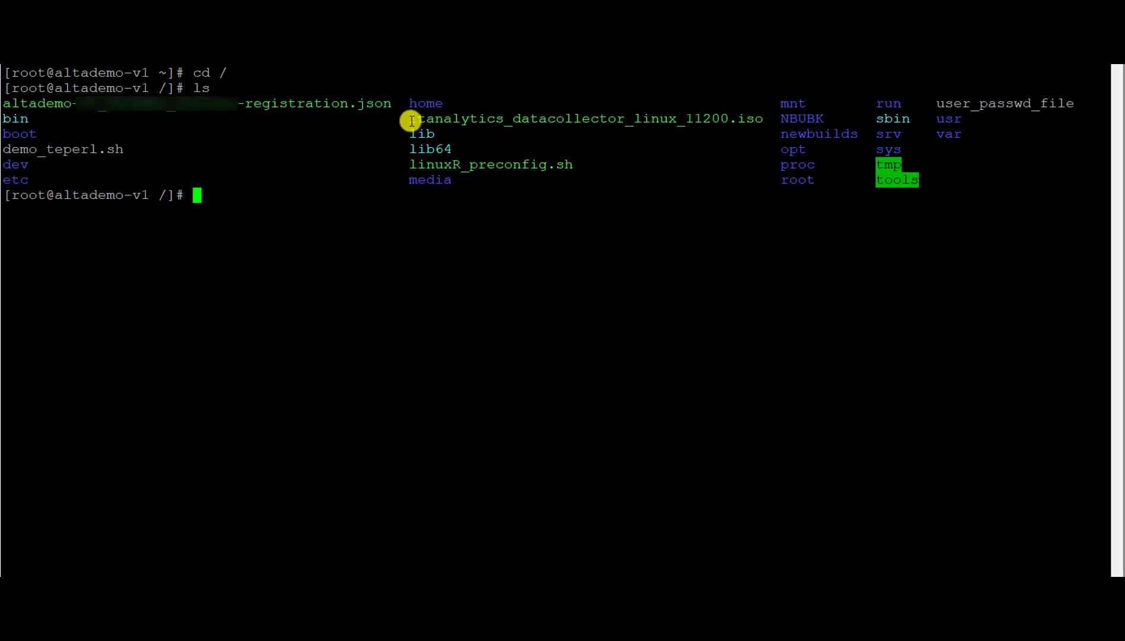
drag(409, 118, 763, 119)
click(617, 229)
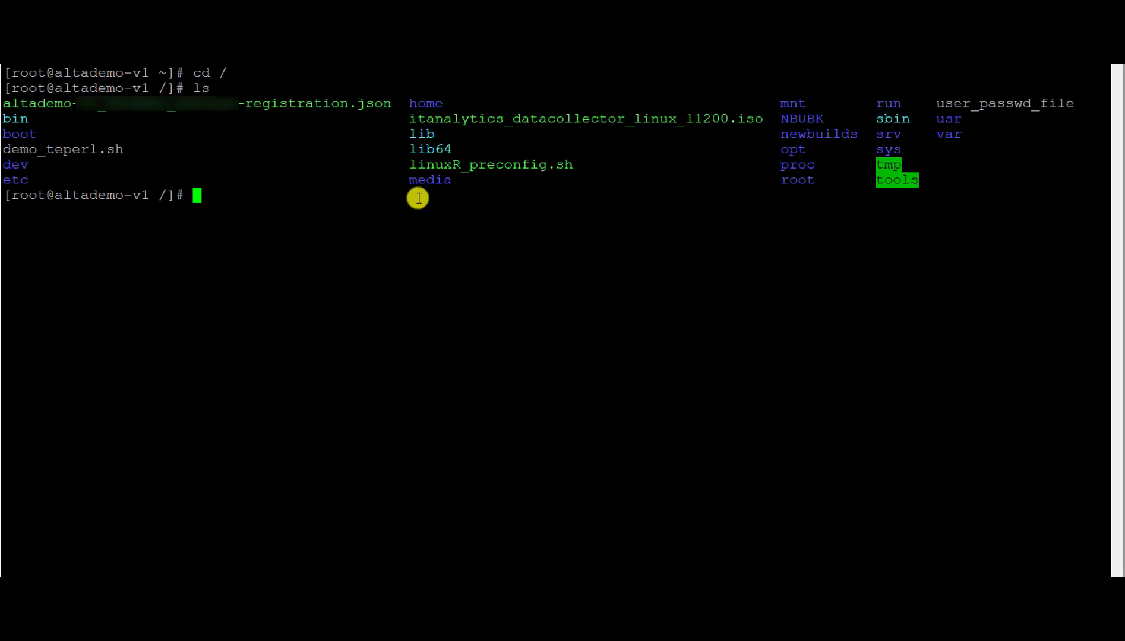
drag(5, 105, 391, 103)
click(419, 310)
Create /mnt/diska and loop-mount itanalytics_datacollector_linux_11200.iso there
text(mkdir /mnt/disk)
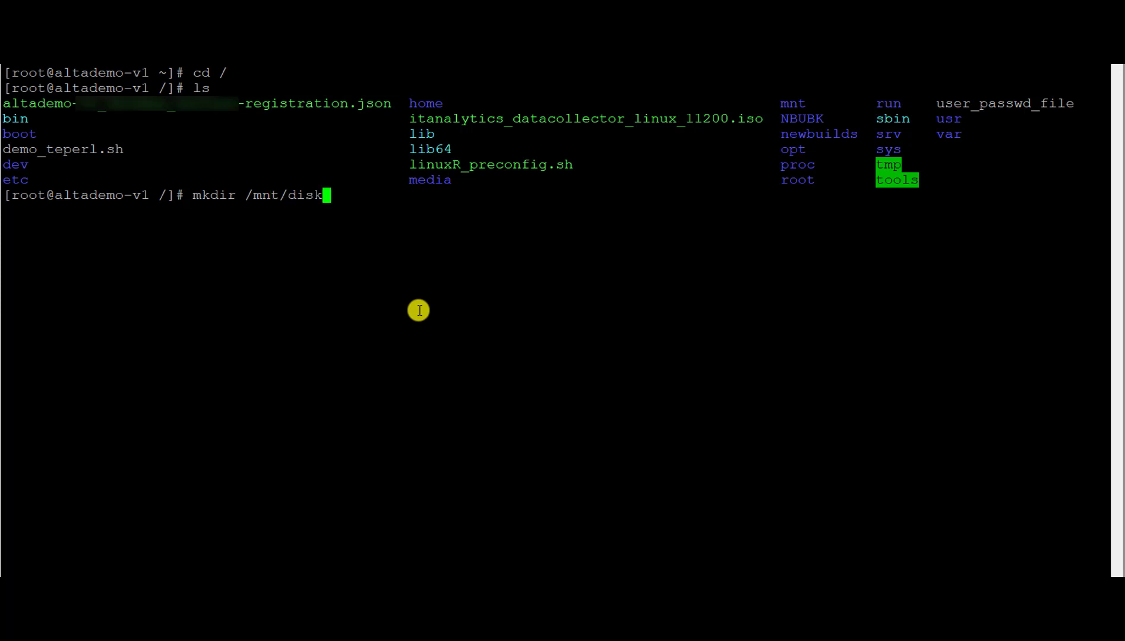
text(a)
key(Return)
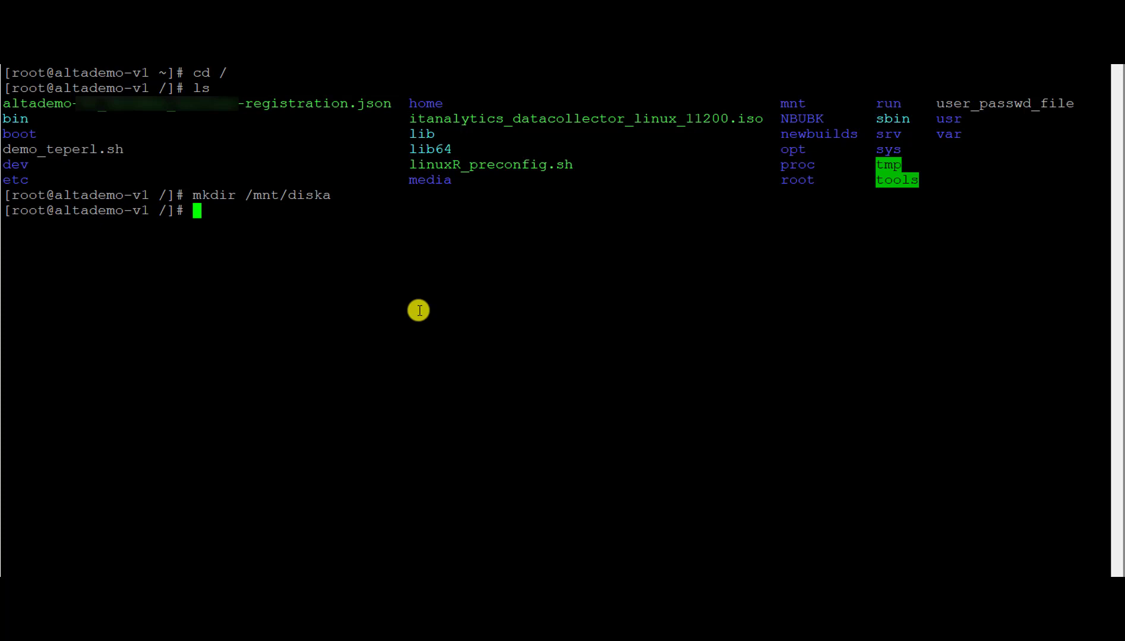
key(Return)
text(mount )
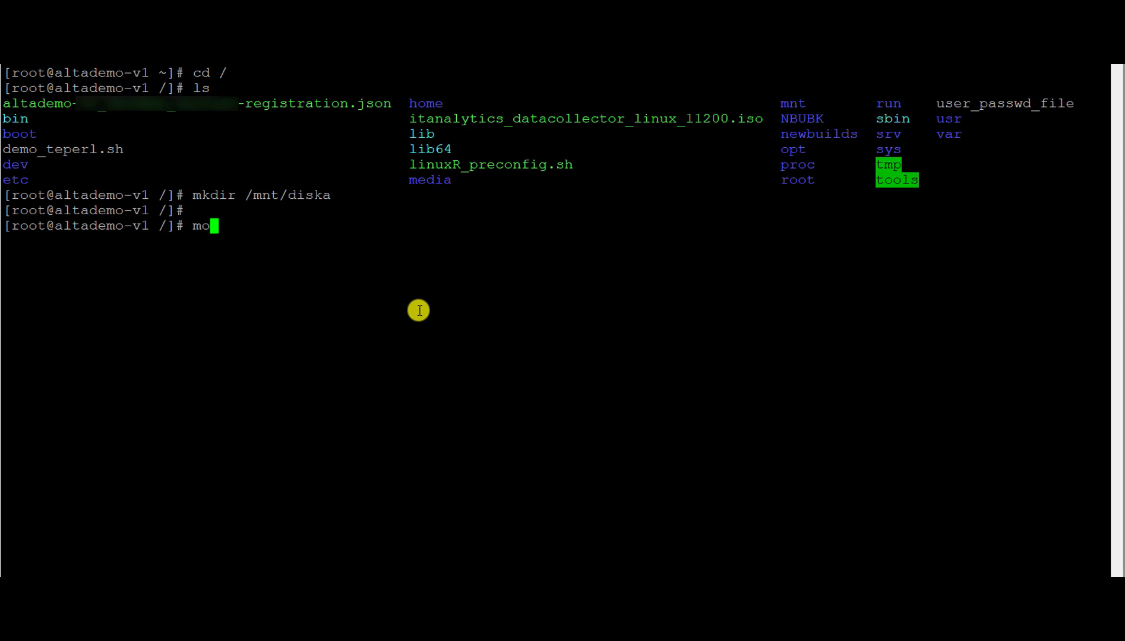
text(-o loop itanalytics_datacollector_linux_11200.iso /mnt/diska)
key(Return)
key(Return)
key(Return)
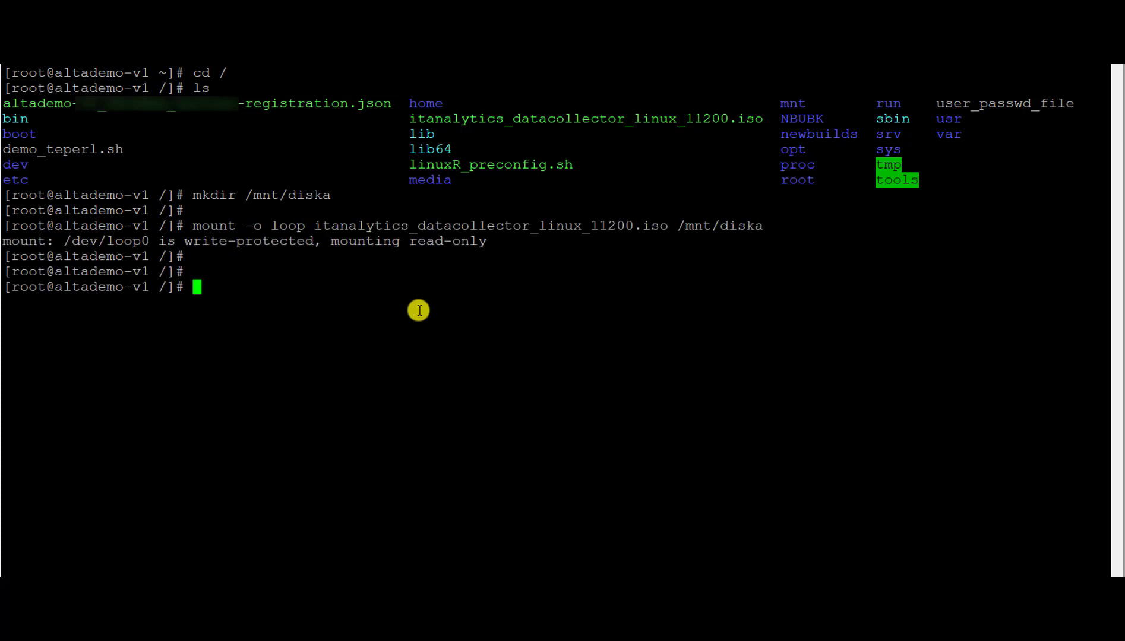
Change into /mnt/diska and list its files, pointing out dc_installer.sh
text(cd /mnt/diska/)
key(Return)
text(ls)
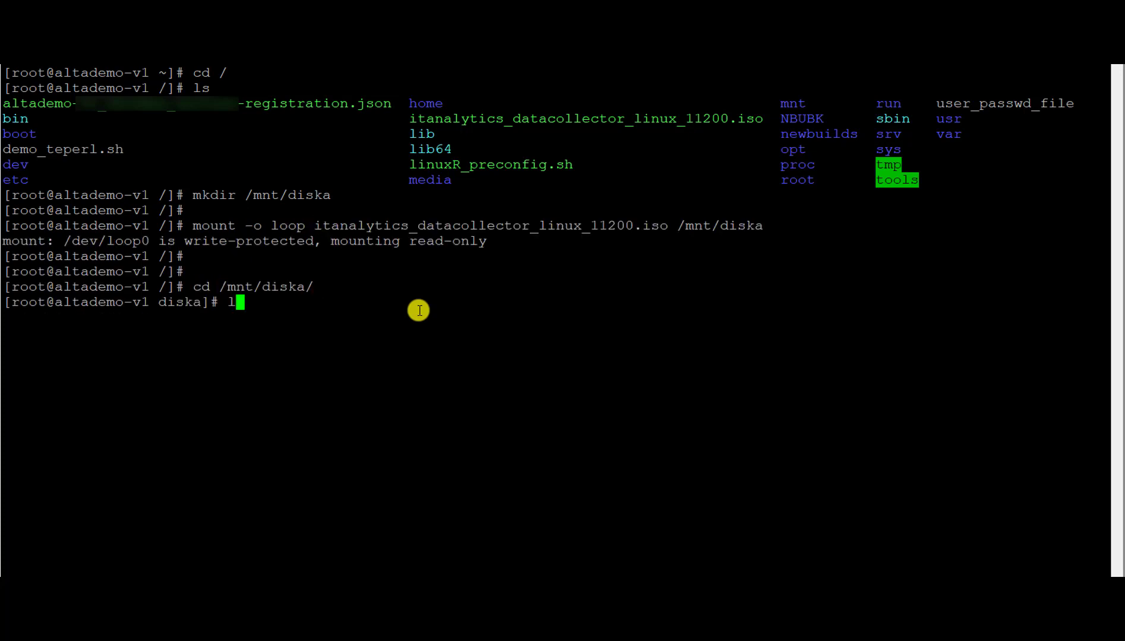
key(Return)
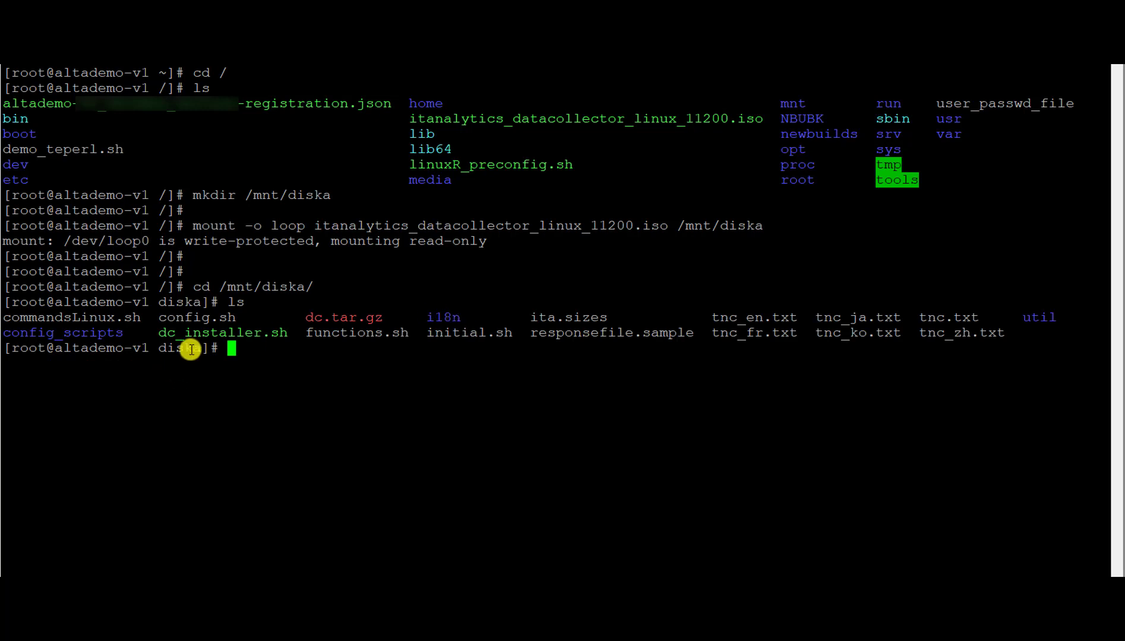
drag(153, 331, 289, 331)
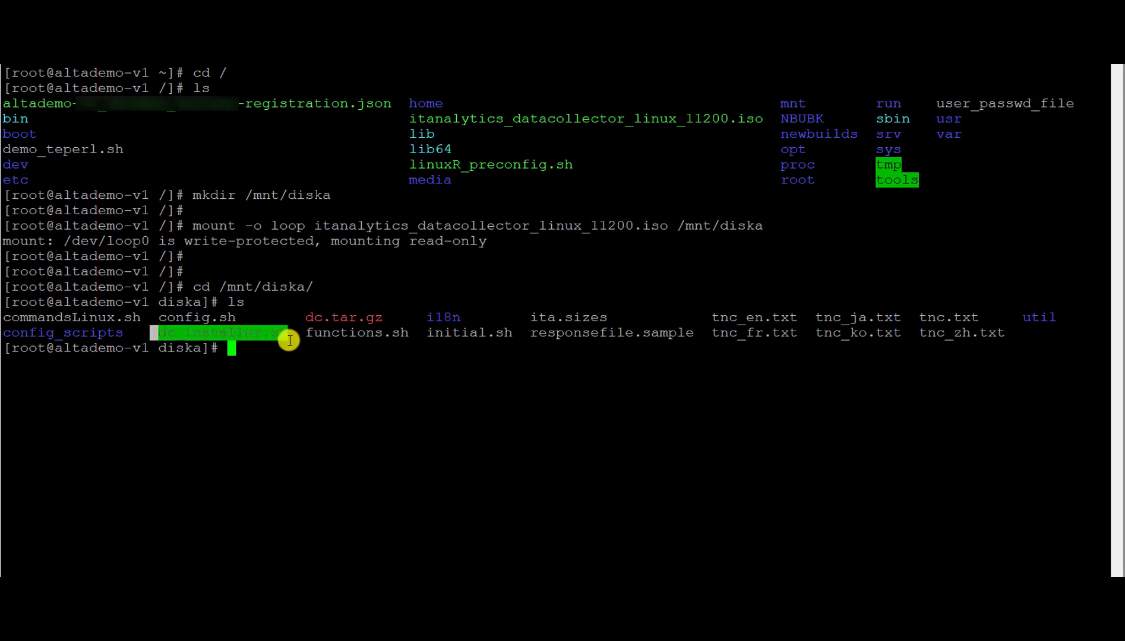
click(321, 366)
Run ./dc_installer.sh with -i /usr/openv/ and -r pointing to the registration JSON file
text(./dc_installer.sh )
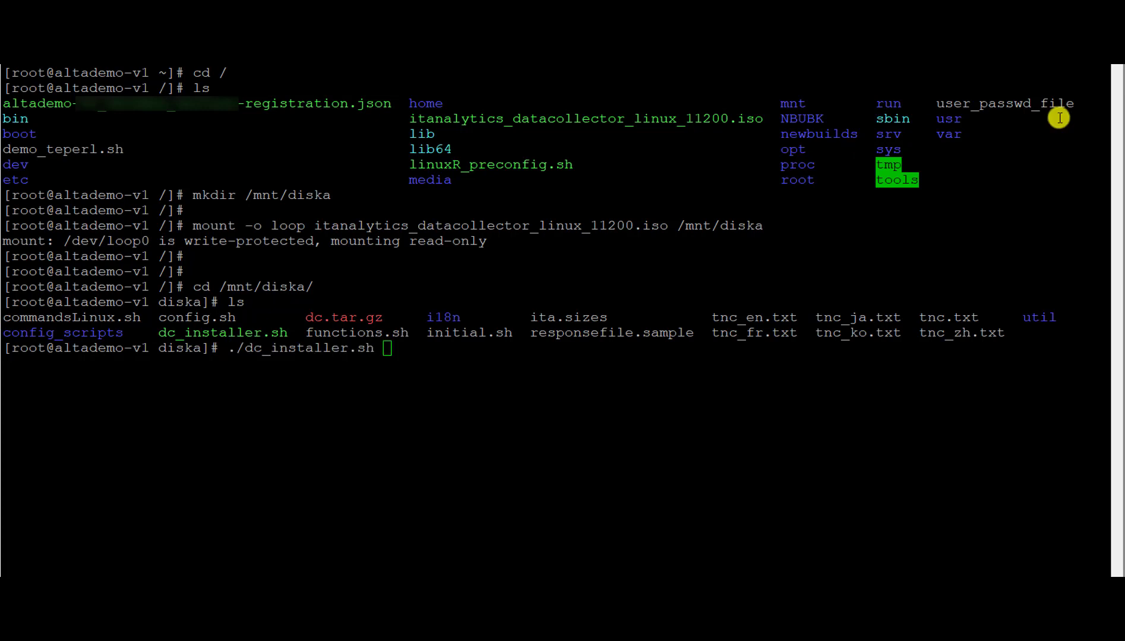
text(-i /us)
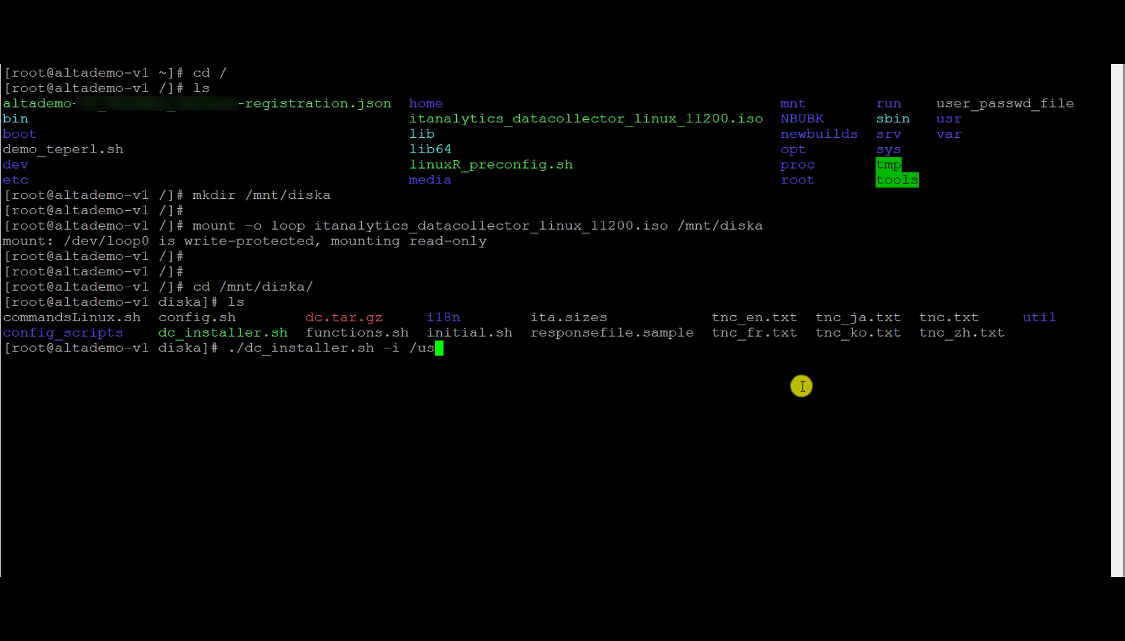
key(Tab)
key(Tab)
text(r/o)
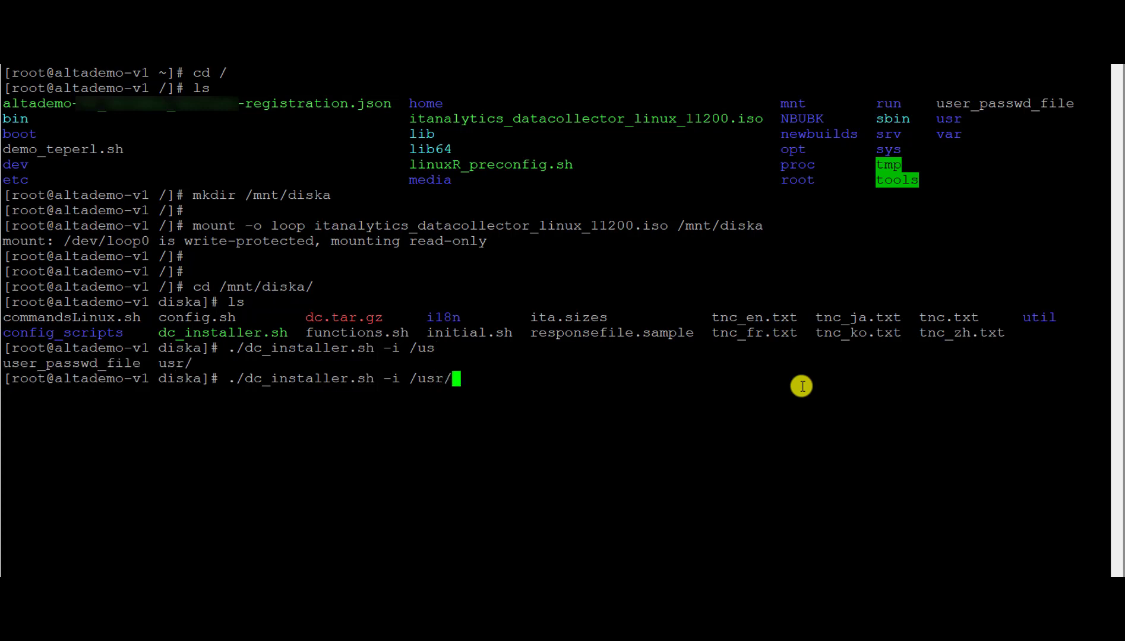
key(Tab)
text(-r /pun)
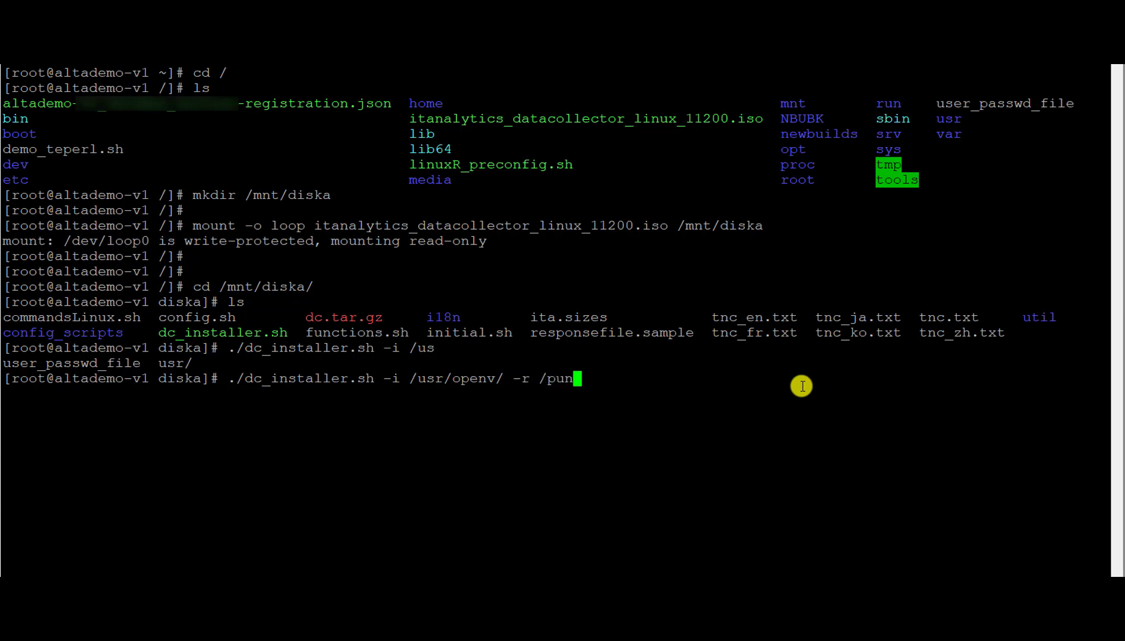
key(BackSpace)
key(BackSpace)
key(BackSpace)
text(a)
key(Tab)
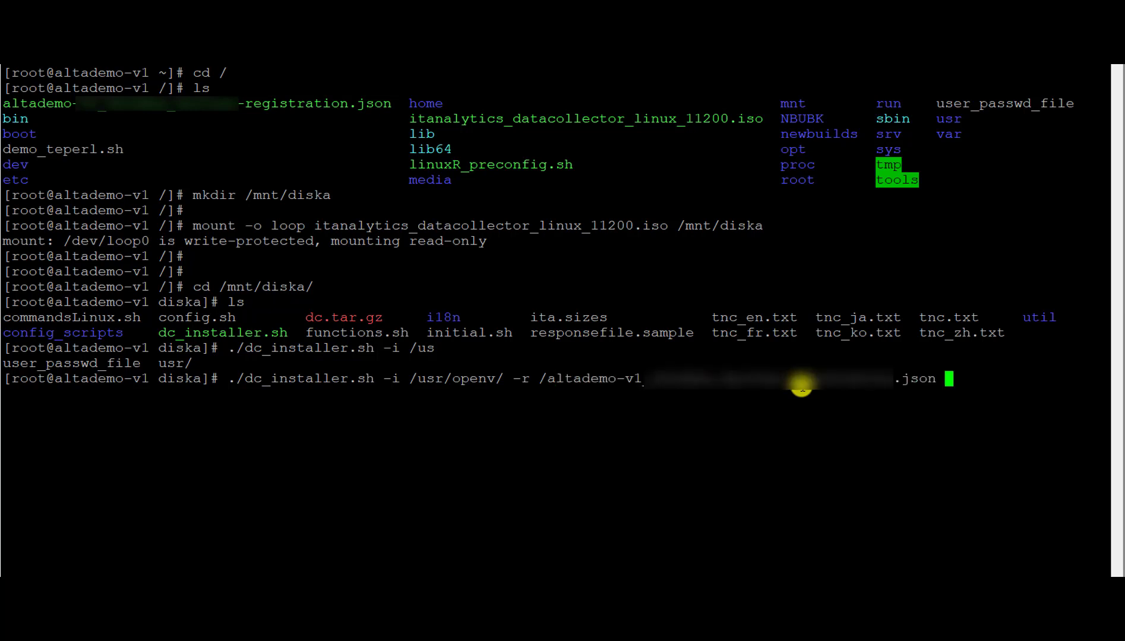
key(Return)
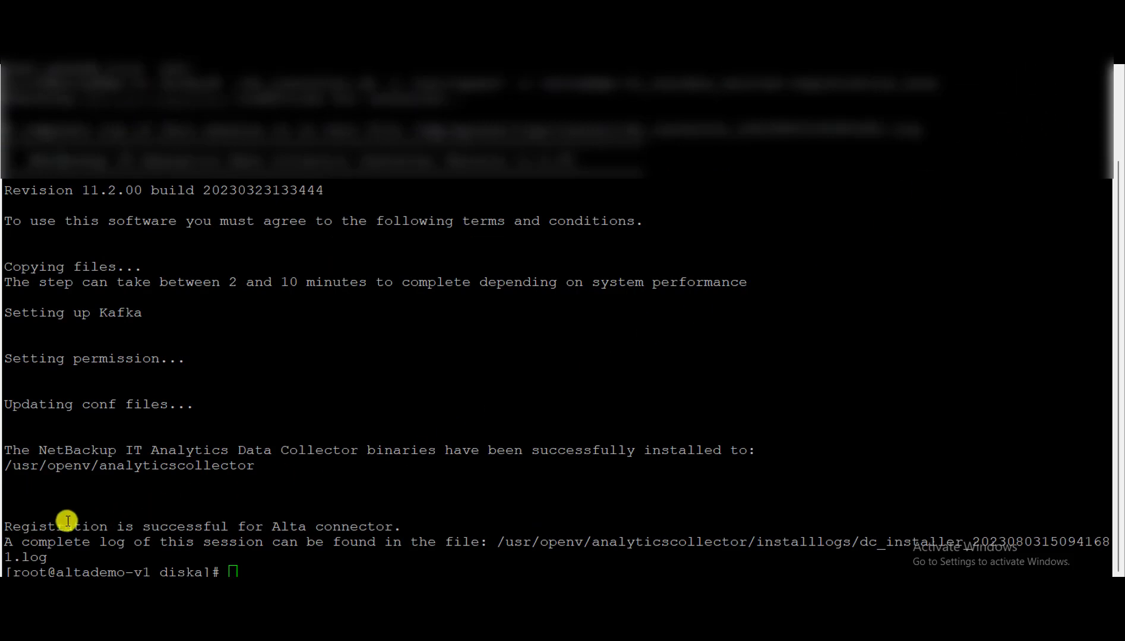
Highlight the 'Registration is successful' message in the finished installer output
drag(80, 529, 405, 528)
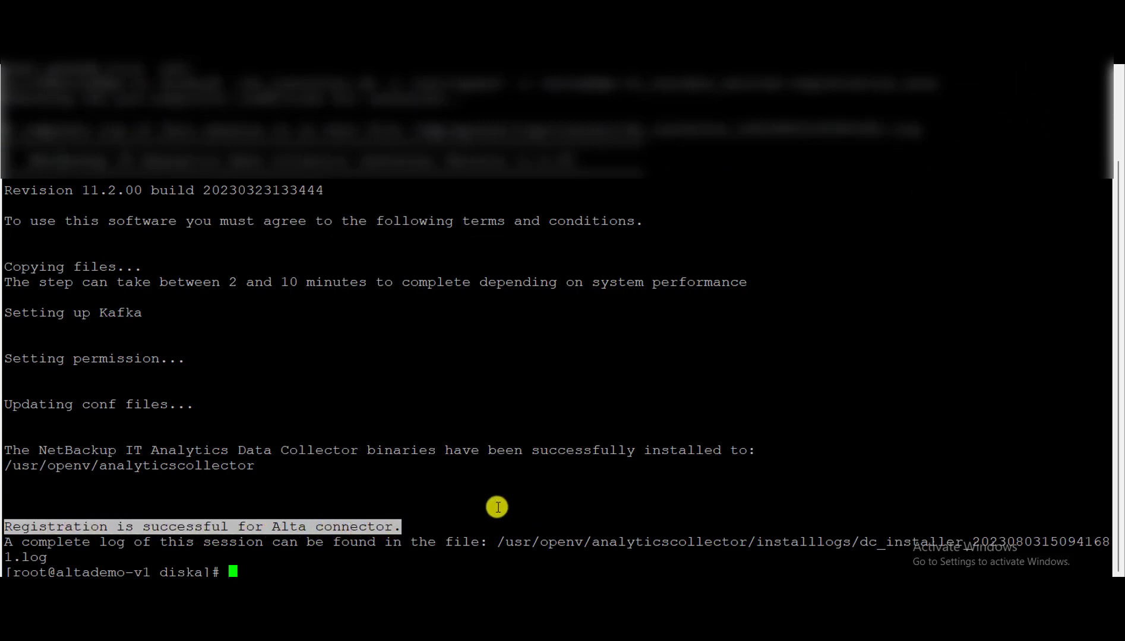
click(497, 507)
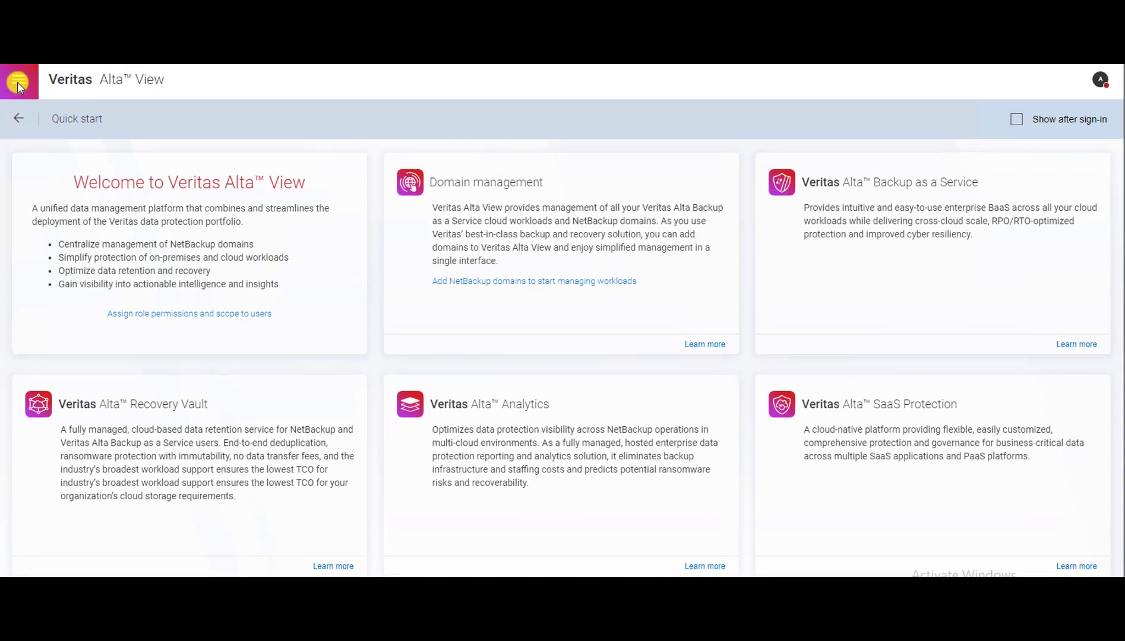
Go to Domain management > NetBackup domains to show the hosts list
click(18, 83)
click(76, 272)
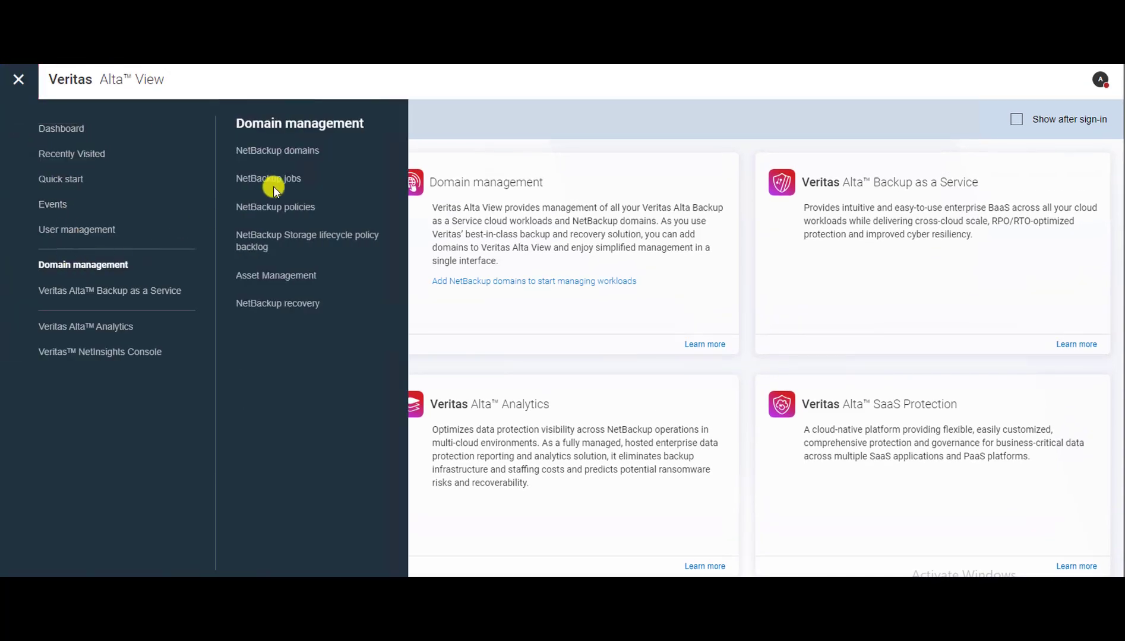
click(294, 153)
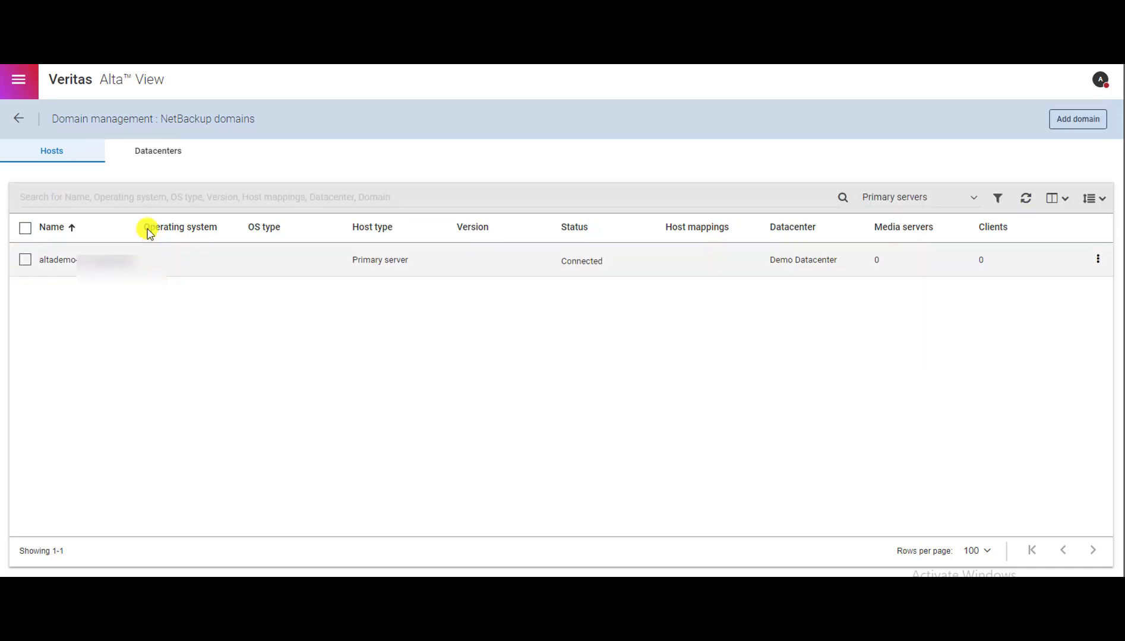
Refresh the hosts table, widen the Name column and sort by OS type to check the 9.1 primary server
drag(143, 223, 250, 222)
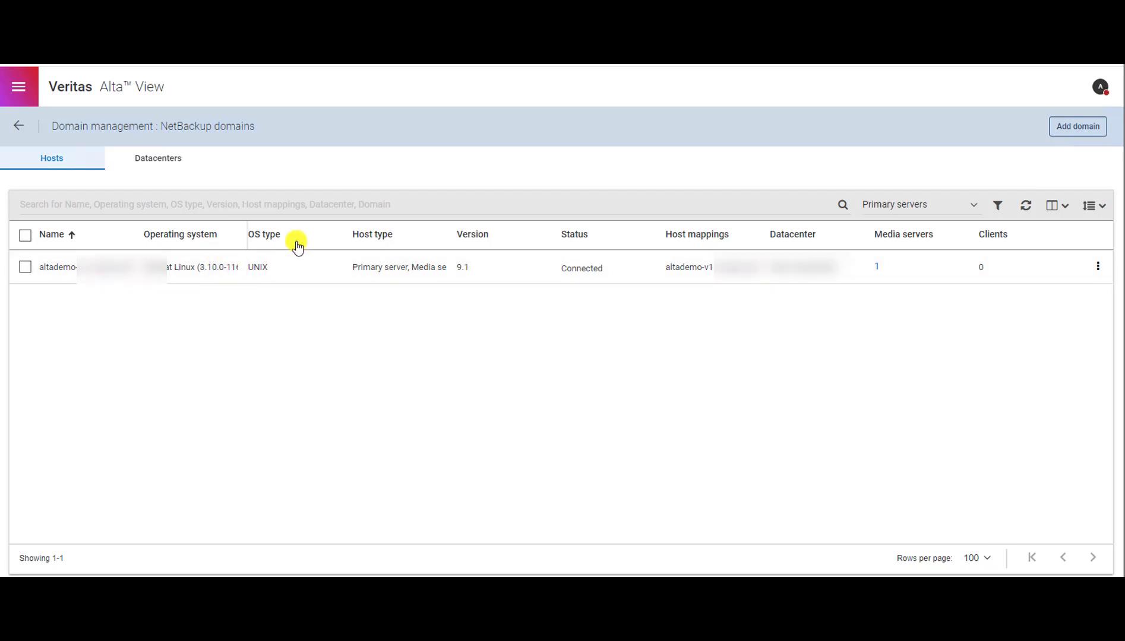
click(1029, 206)
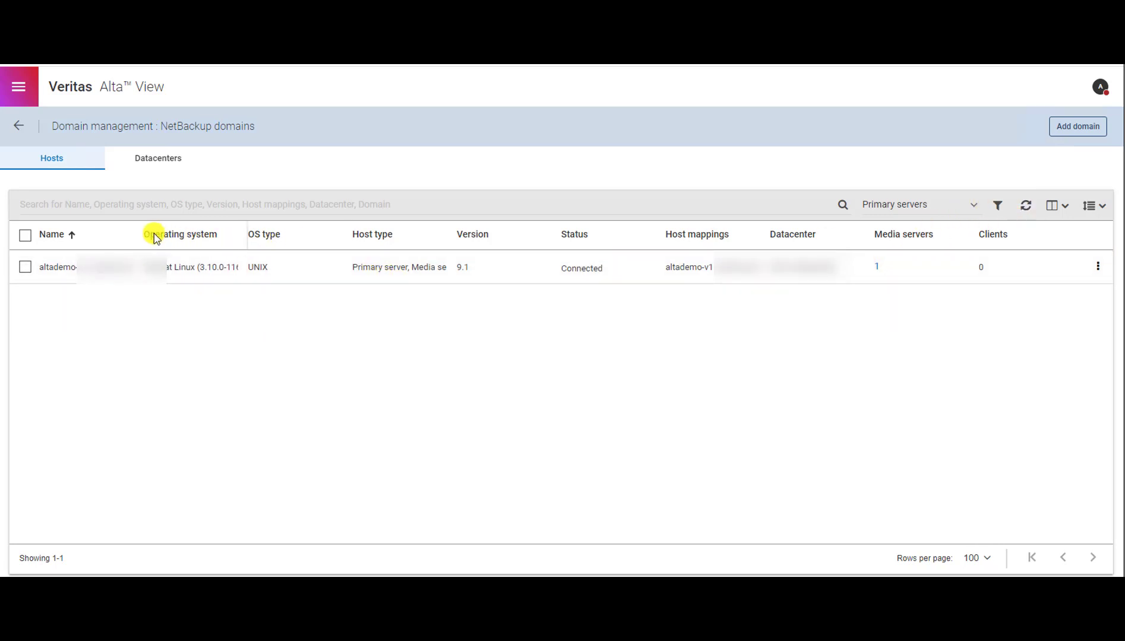
drag(140, 232, 193, 233)
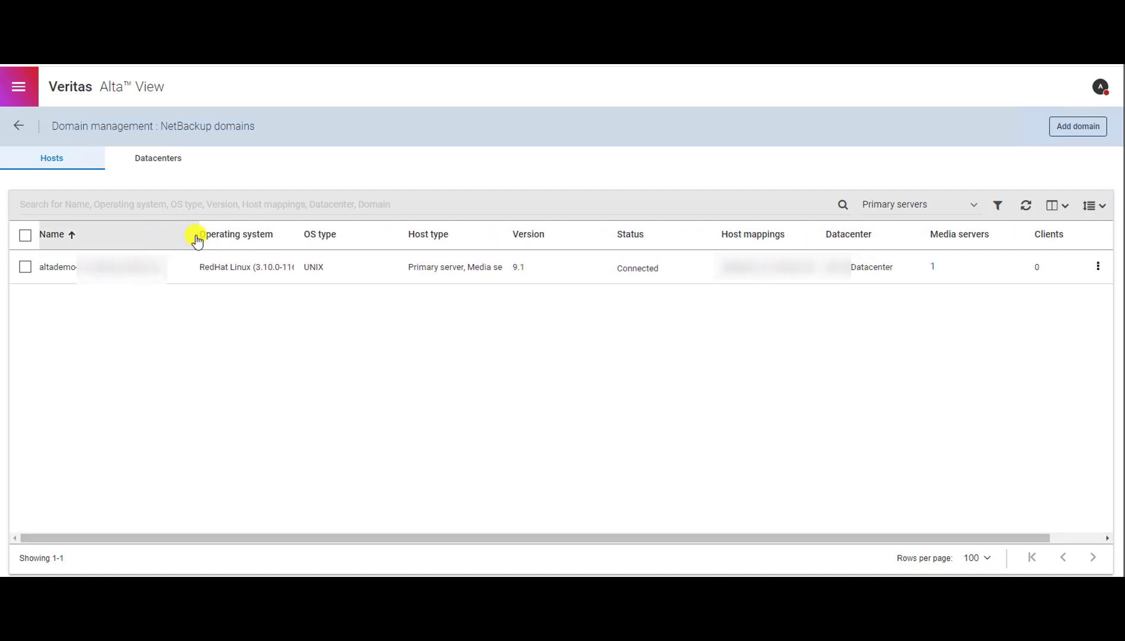
click(300, 237)
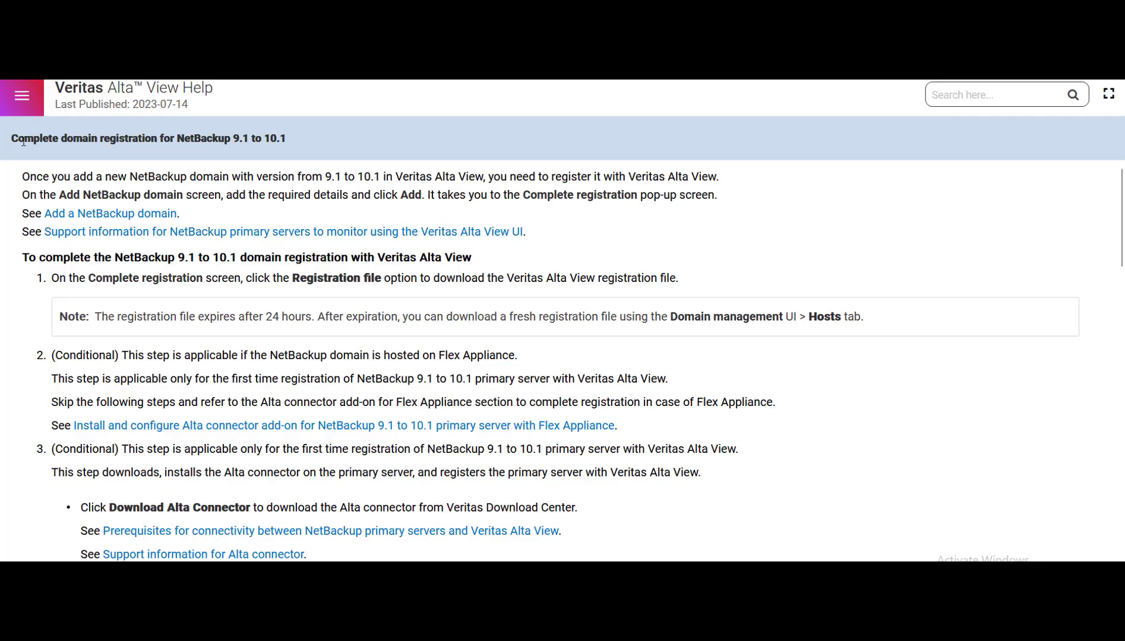
Highlight the Complete domain registration topic heading and scroll down to the RPM checks
drag(16, 140, 290, 140)
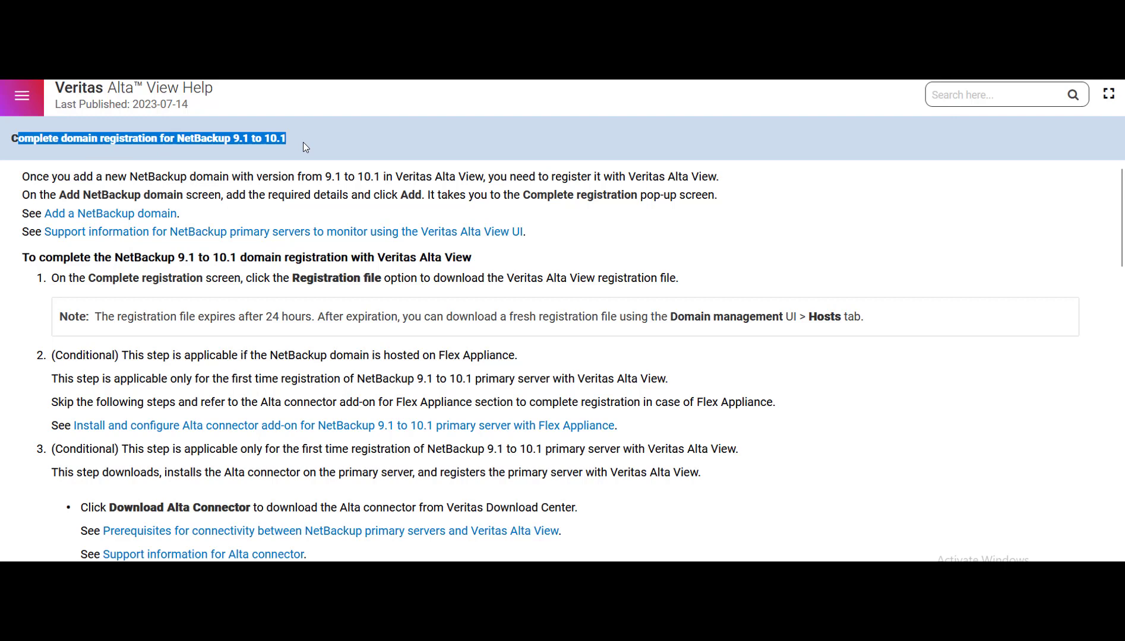
click(303, 142)
scroll(287, 325, down, 3)
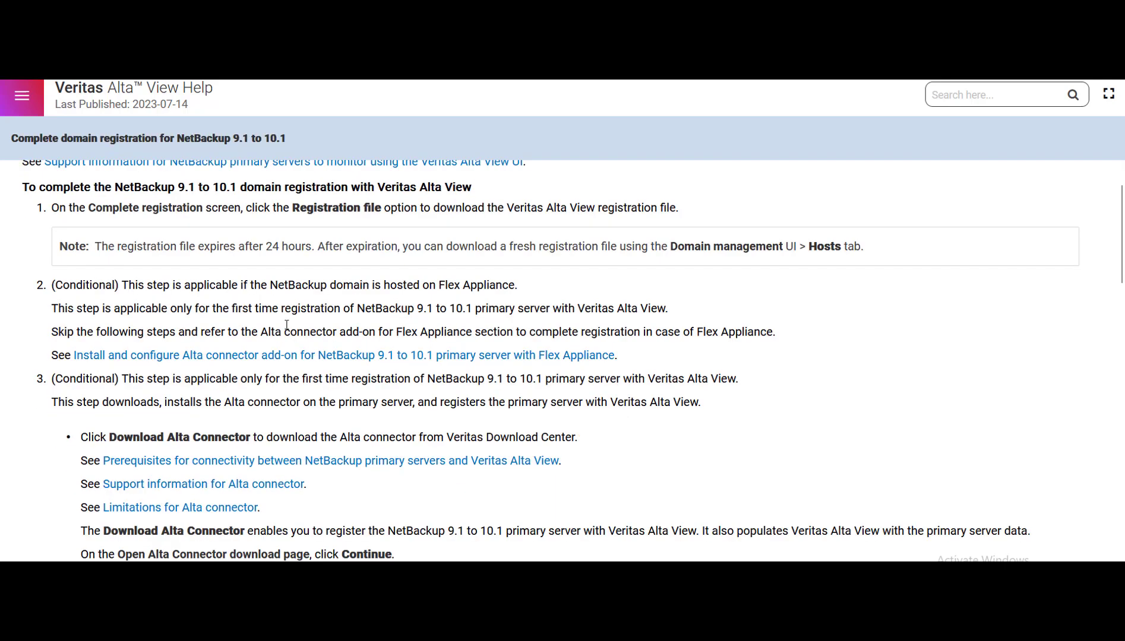
scroll(286, 329, down, 10)
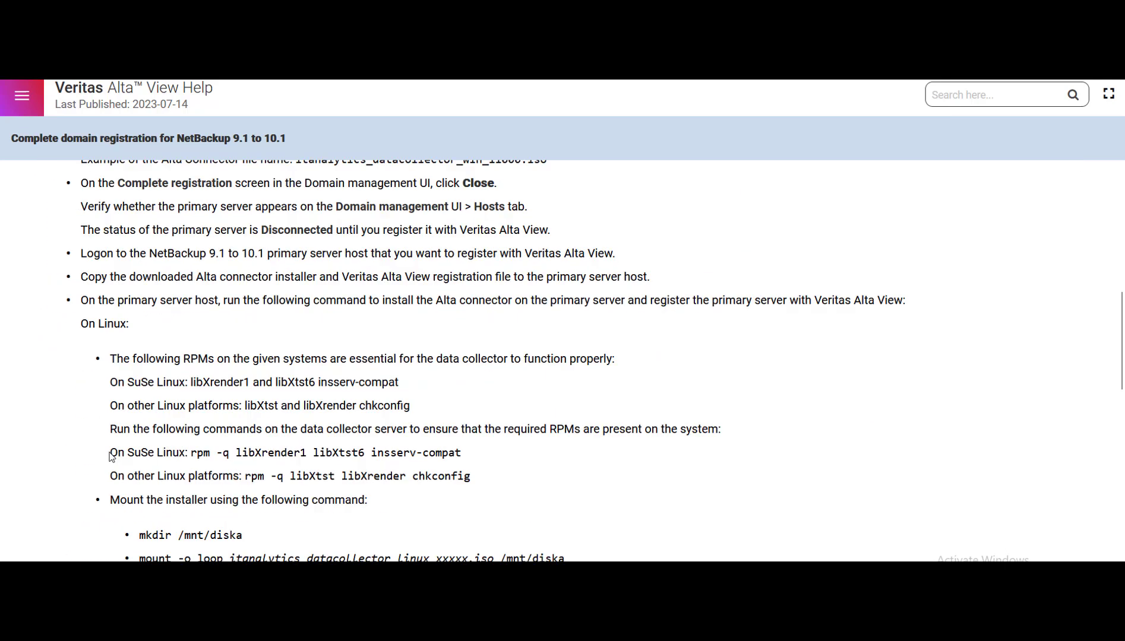
Select the SuSe and other-Linux rpm -q check commands, then scroll to the Run the installer commands
drag(185, 454, 475, 462)
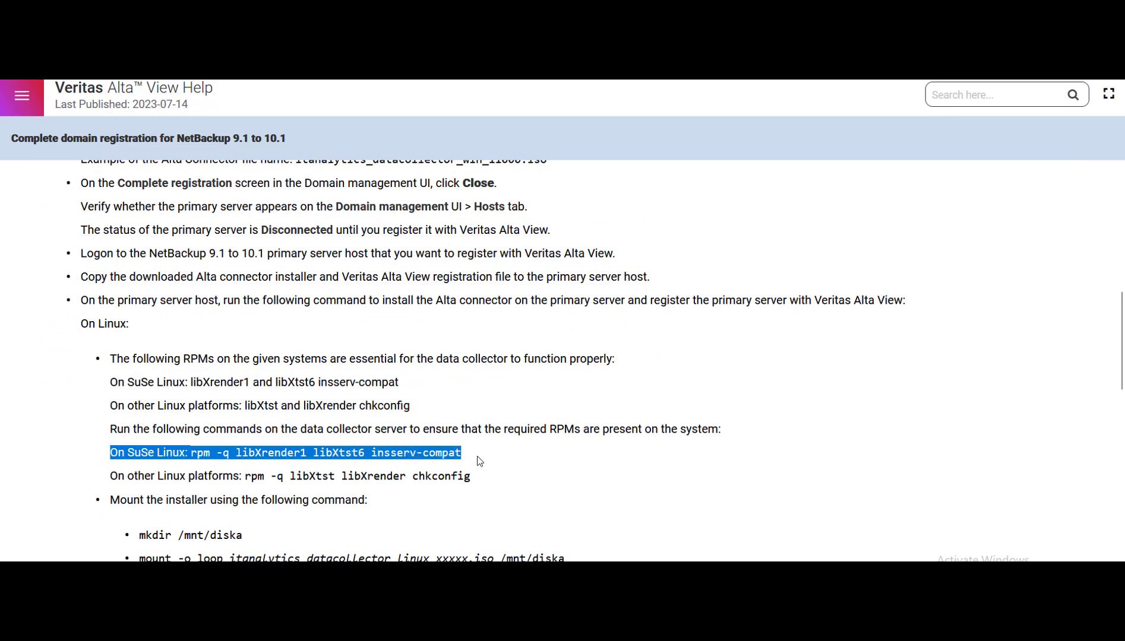
click(479, 462)
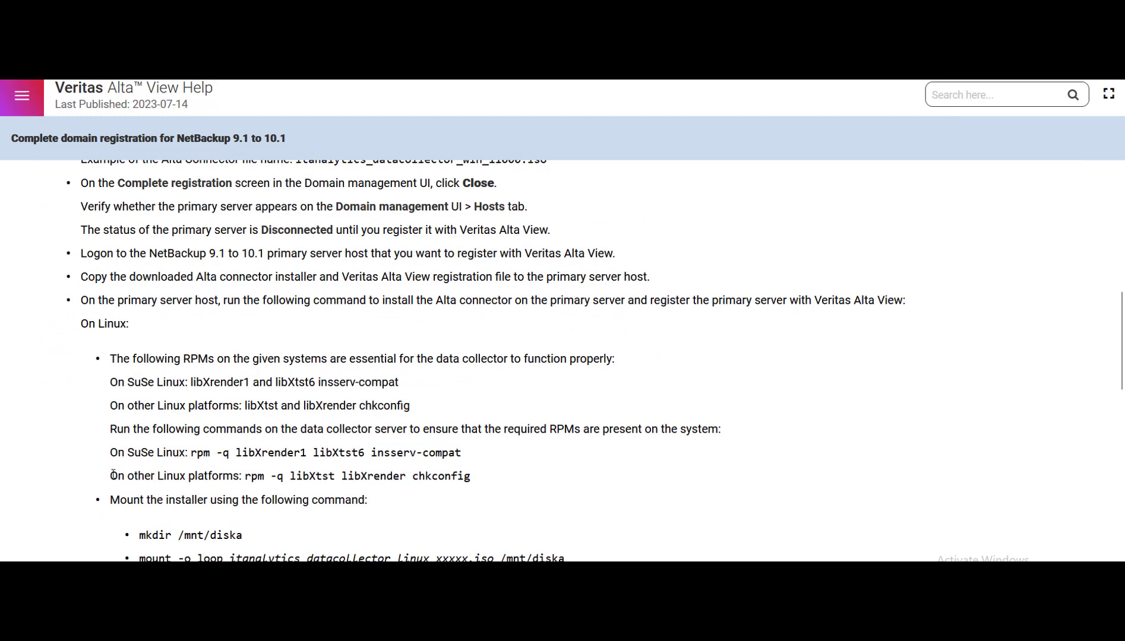
drag(112, 473, 500, 485)
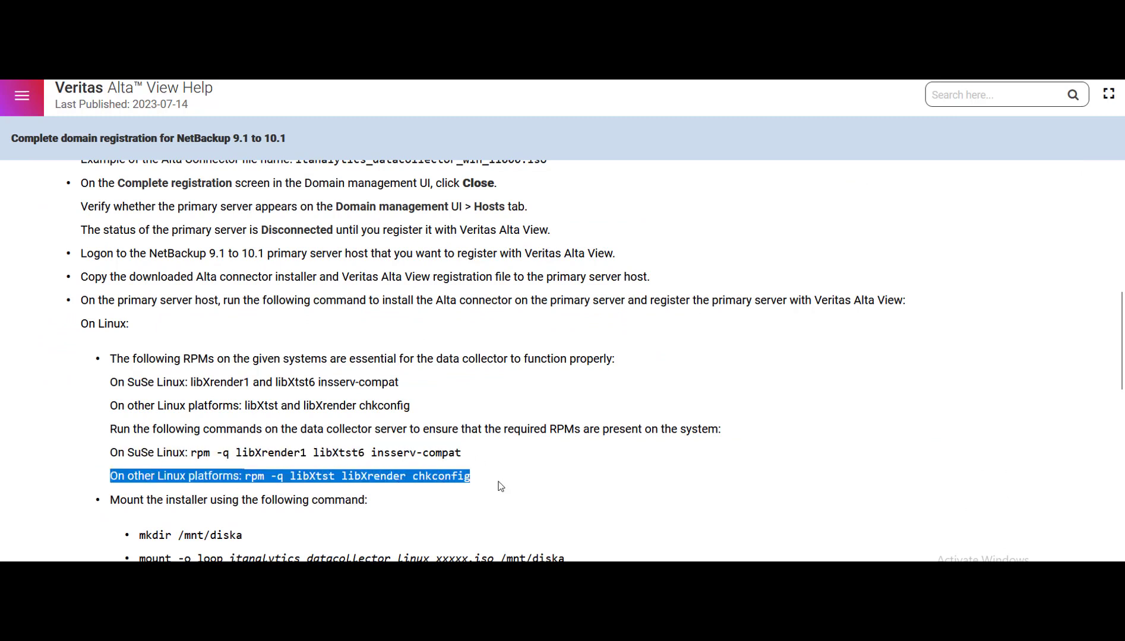
click(502, 487)
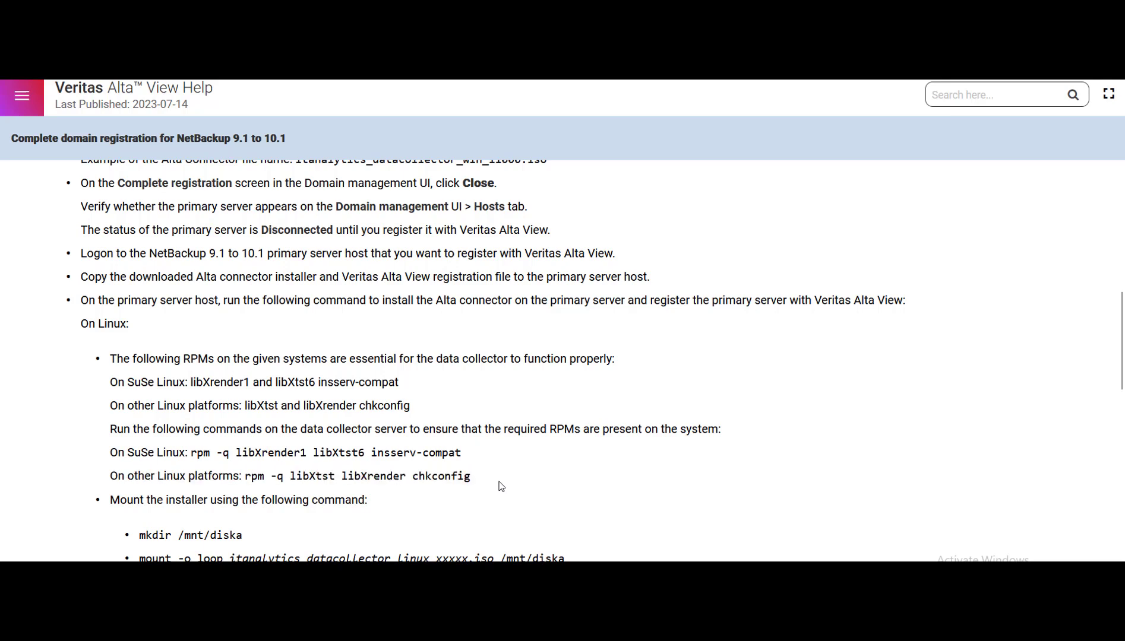
scroll(440, 472, down, 1)
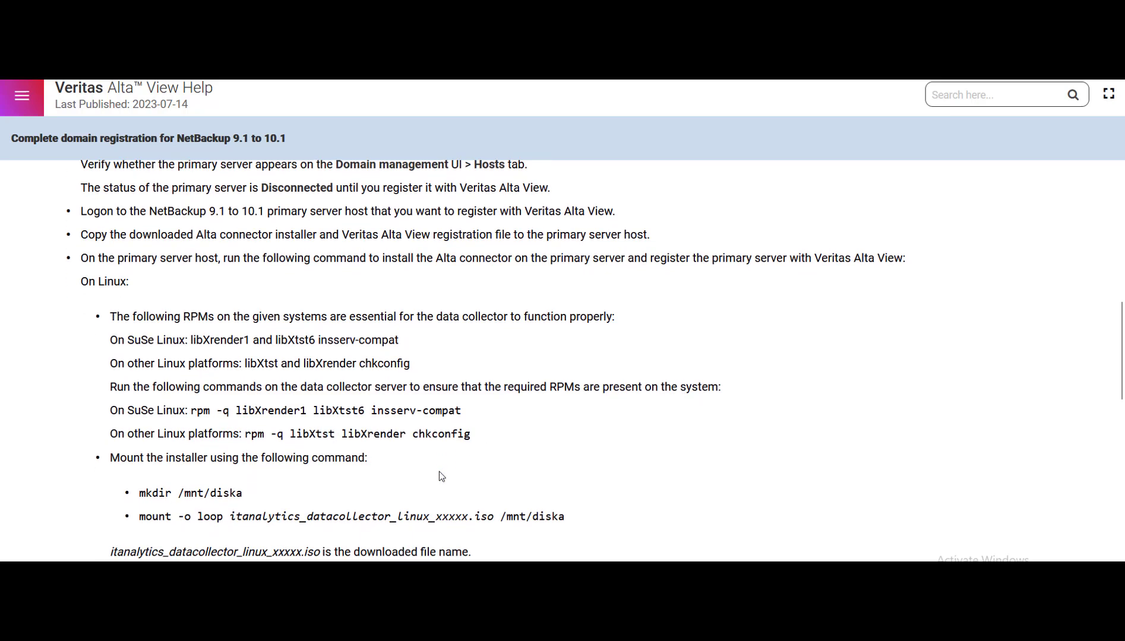
scroll(440, 472, down, 1)
scroll(440, 473, down, 1)
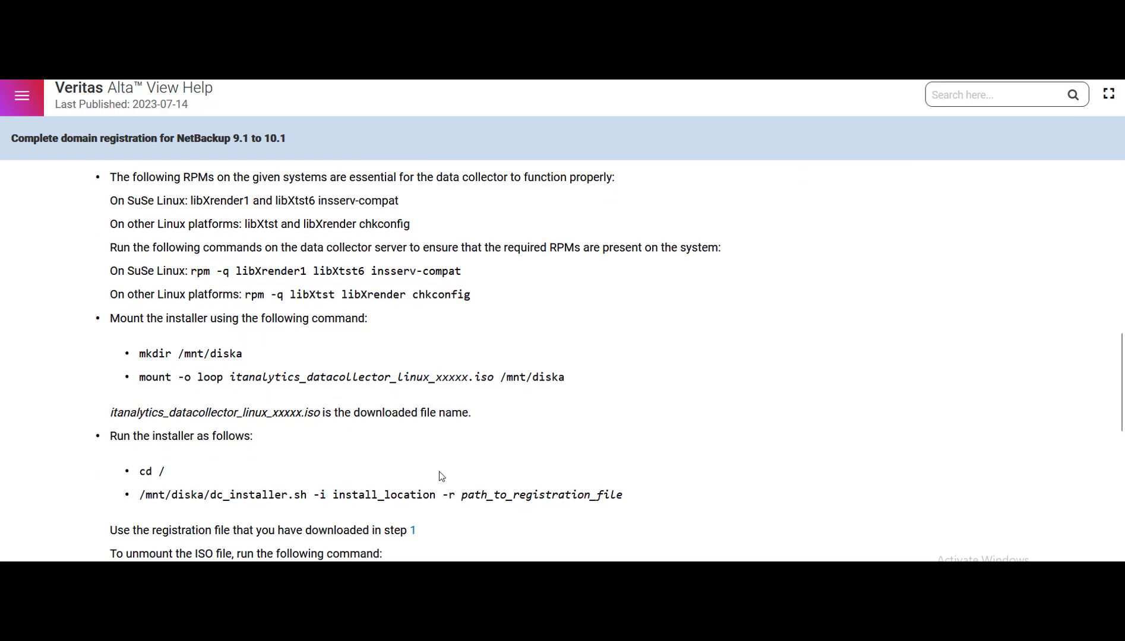
scroll(440, 472, down, 1)
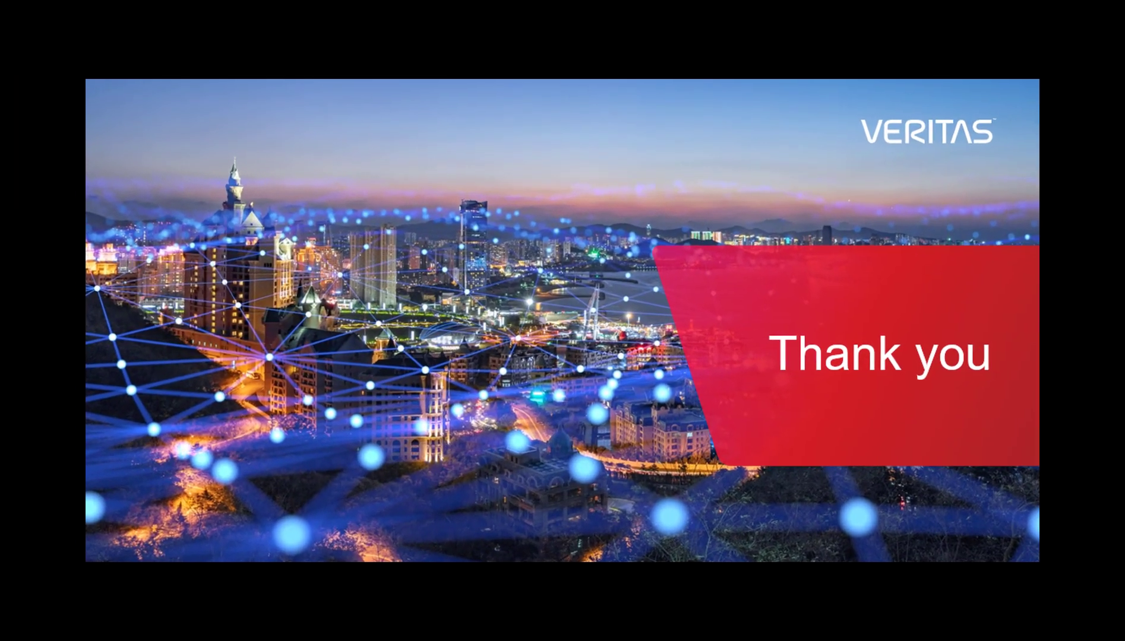